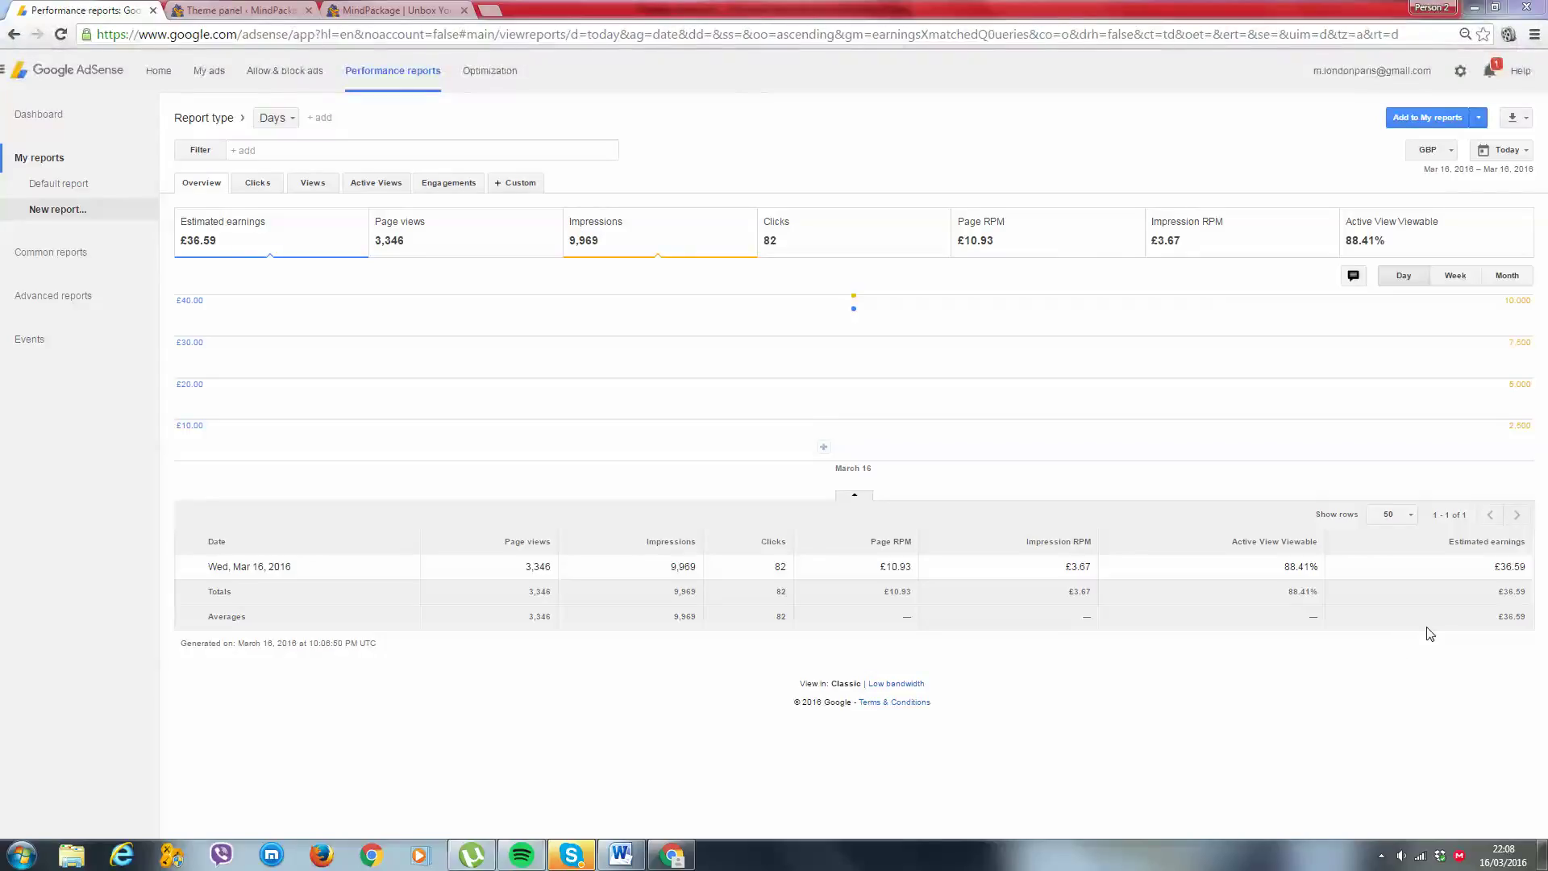
- Return to Performance reports and switch the date range from All time to Today
click(137, 81)
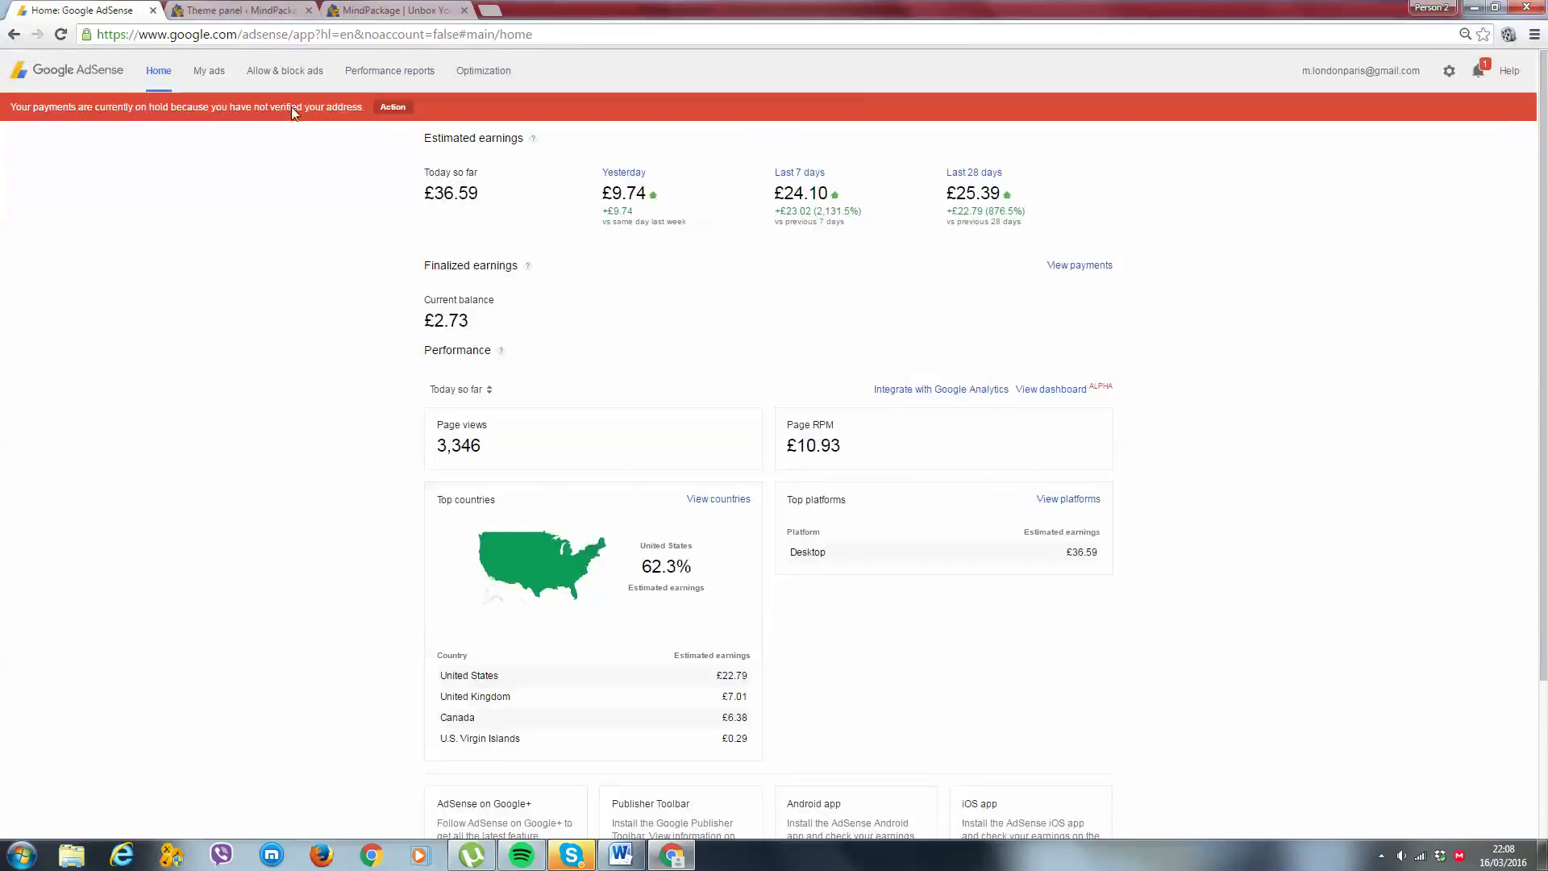
click(389, 71)
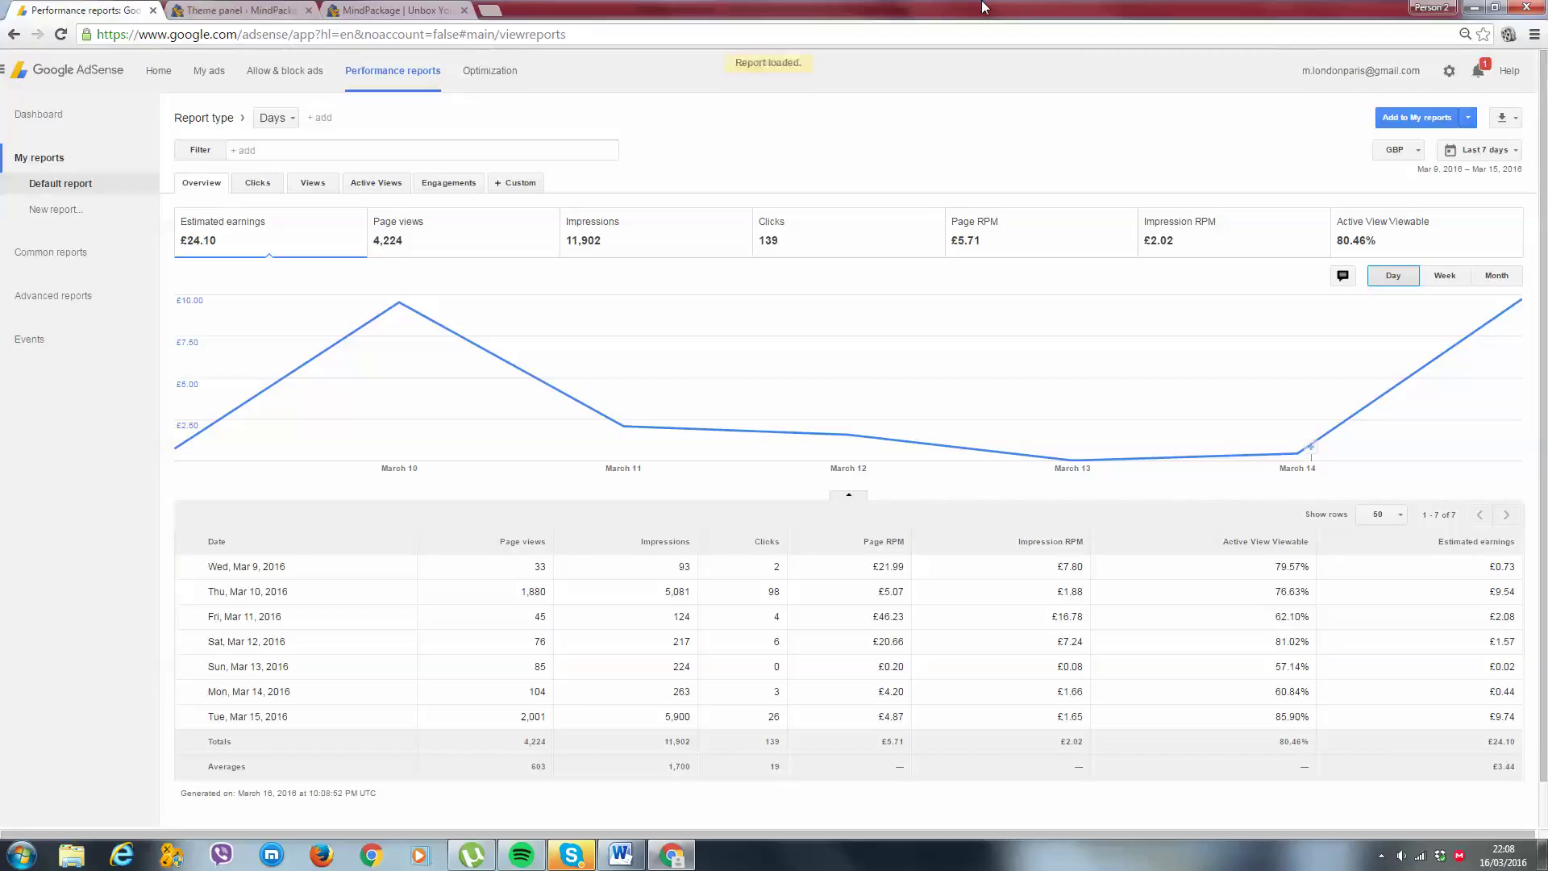
click(1487, 164)
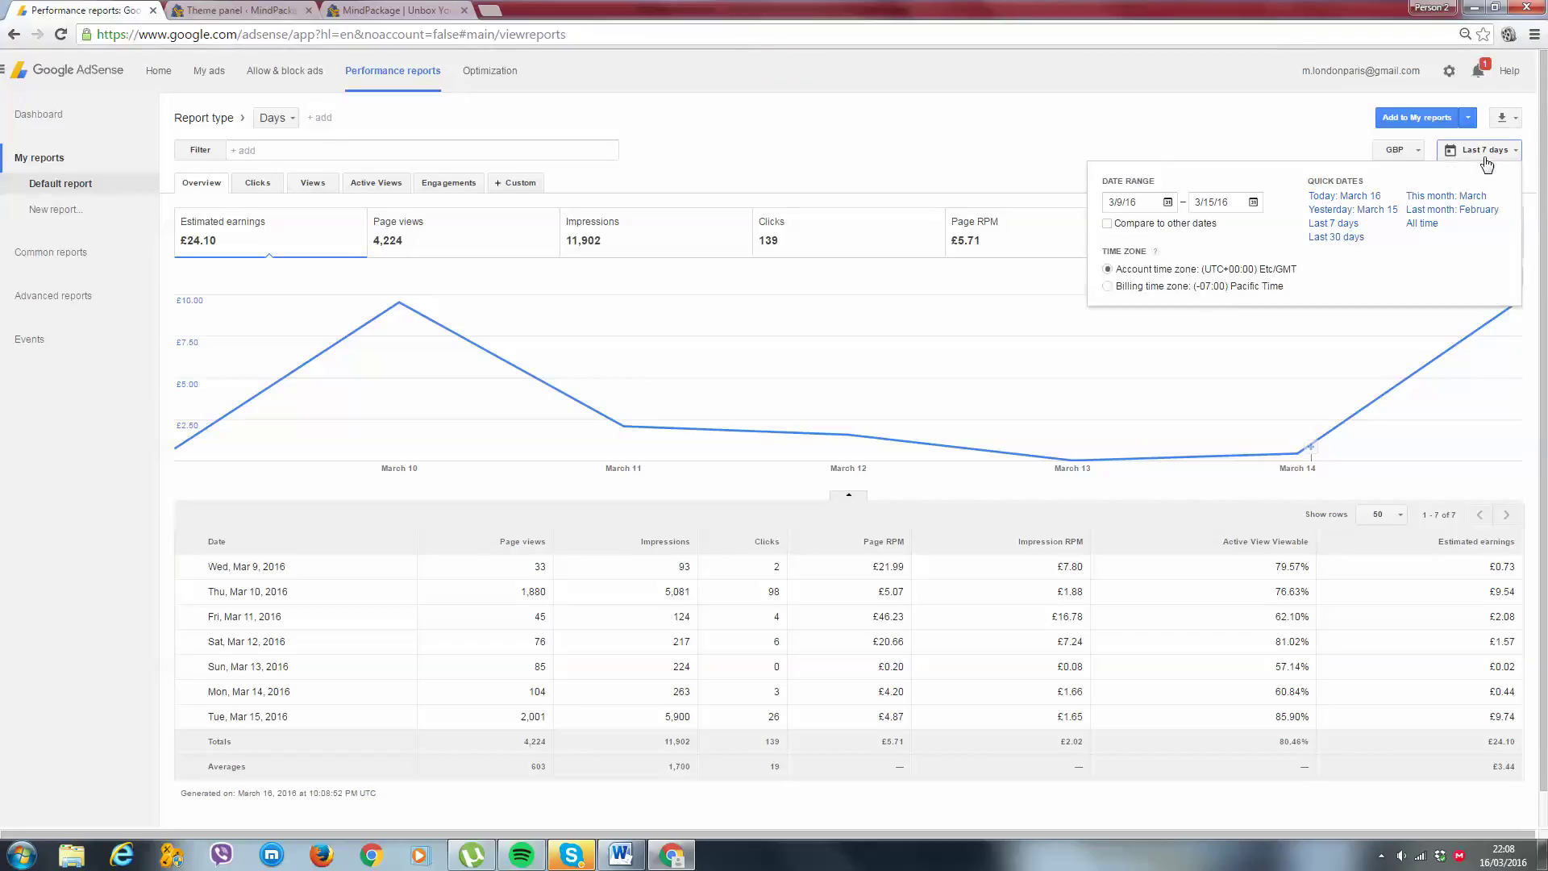
click(1421, 223)
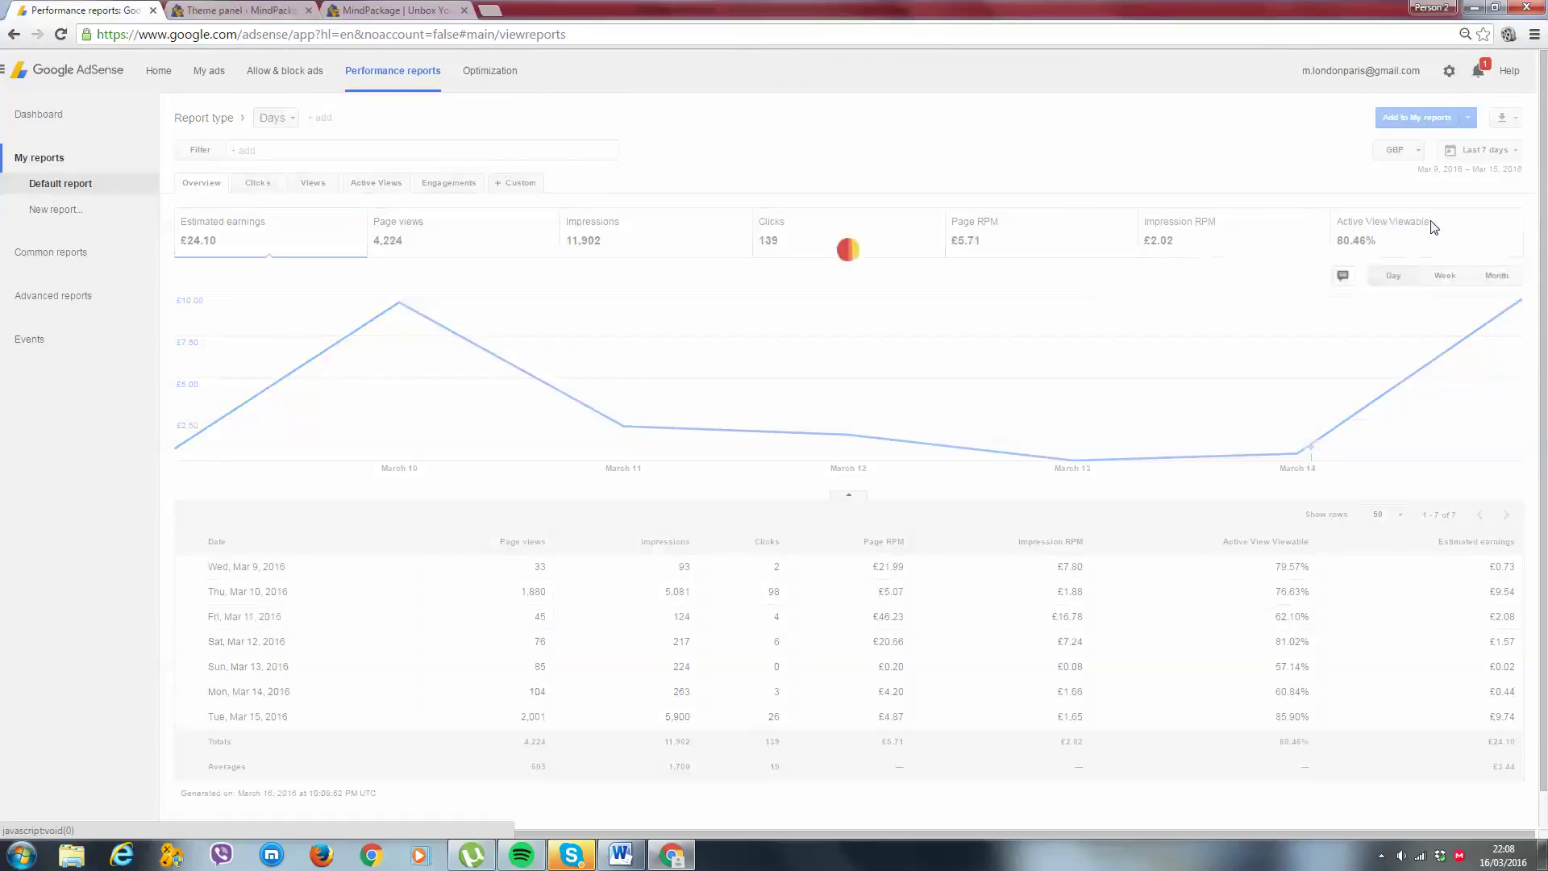
click(1485, 151)
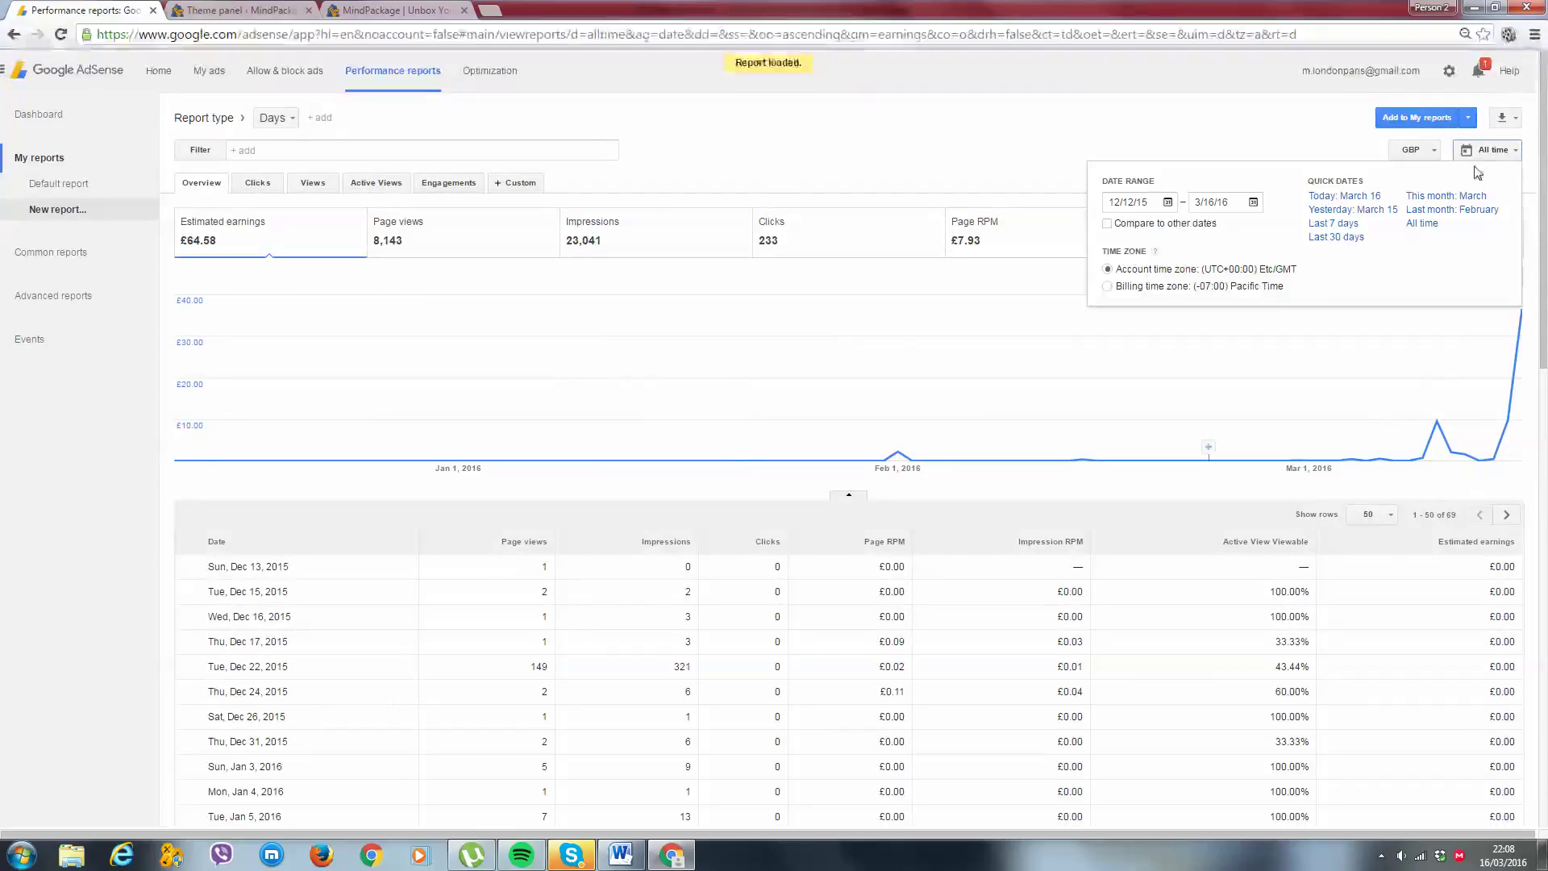
click(1345, 196)
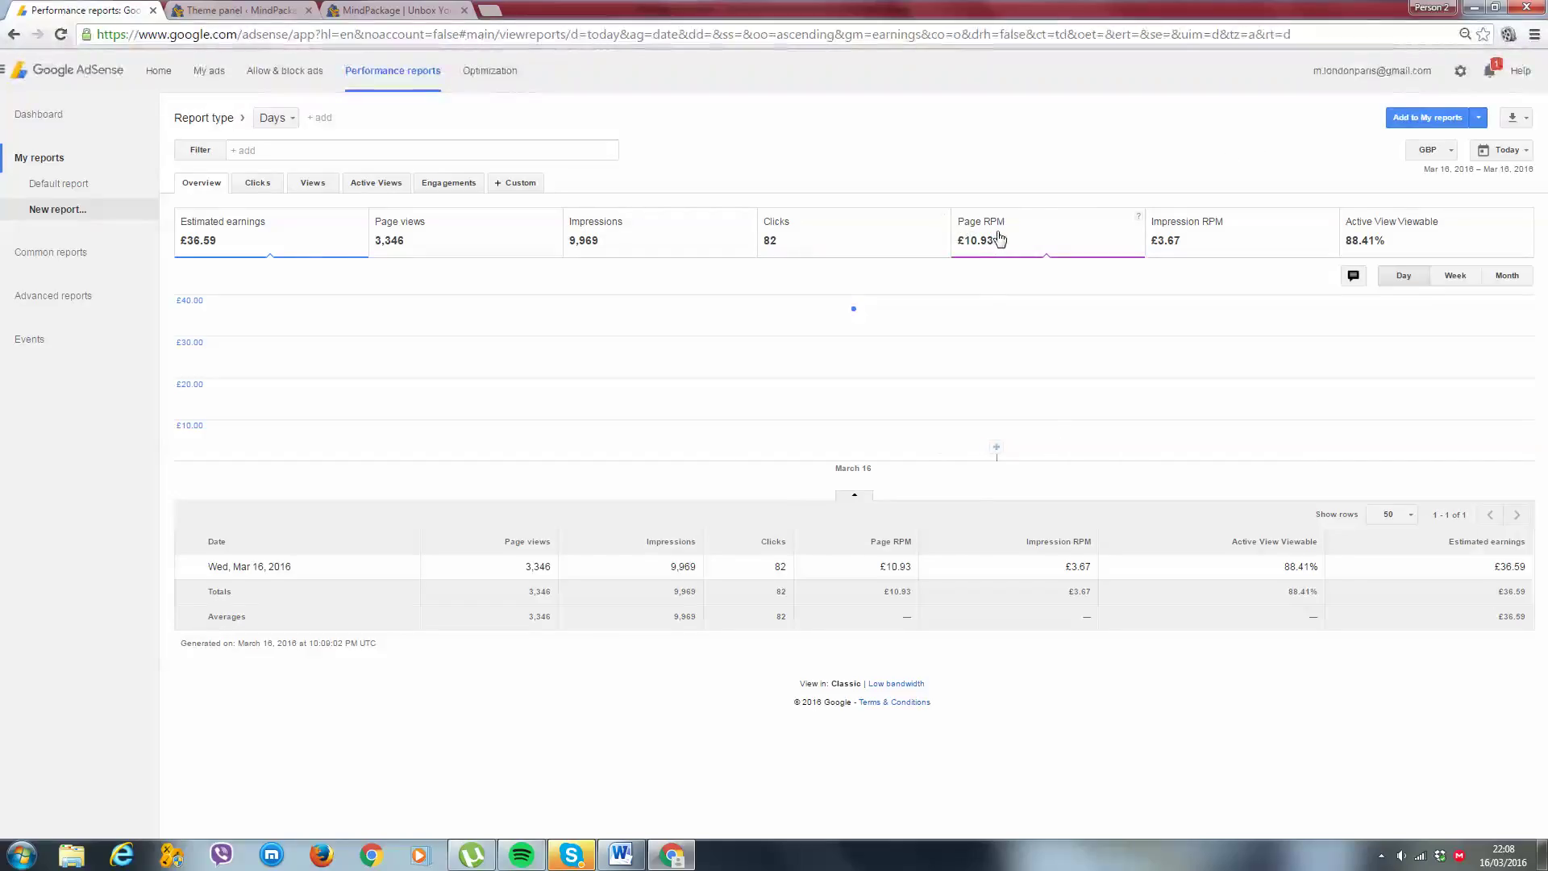
- Add Page RPM to the chart, then toggle Page views off and back on
click(1141, 219)
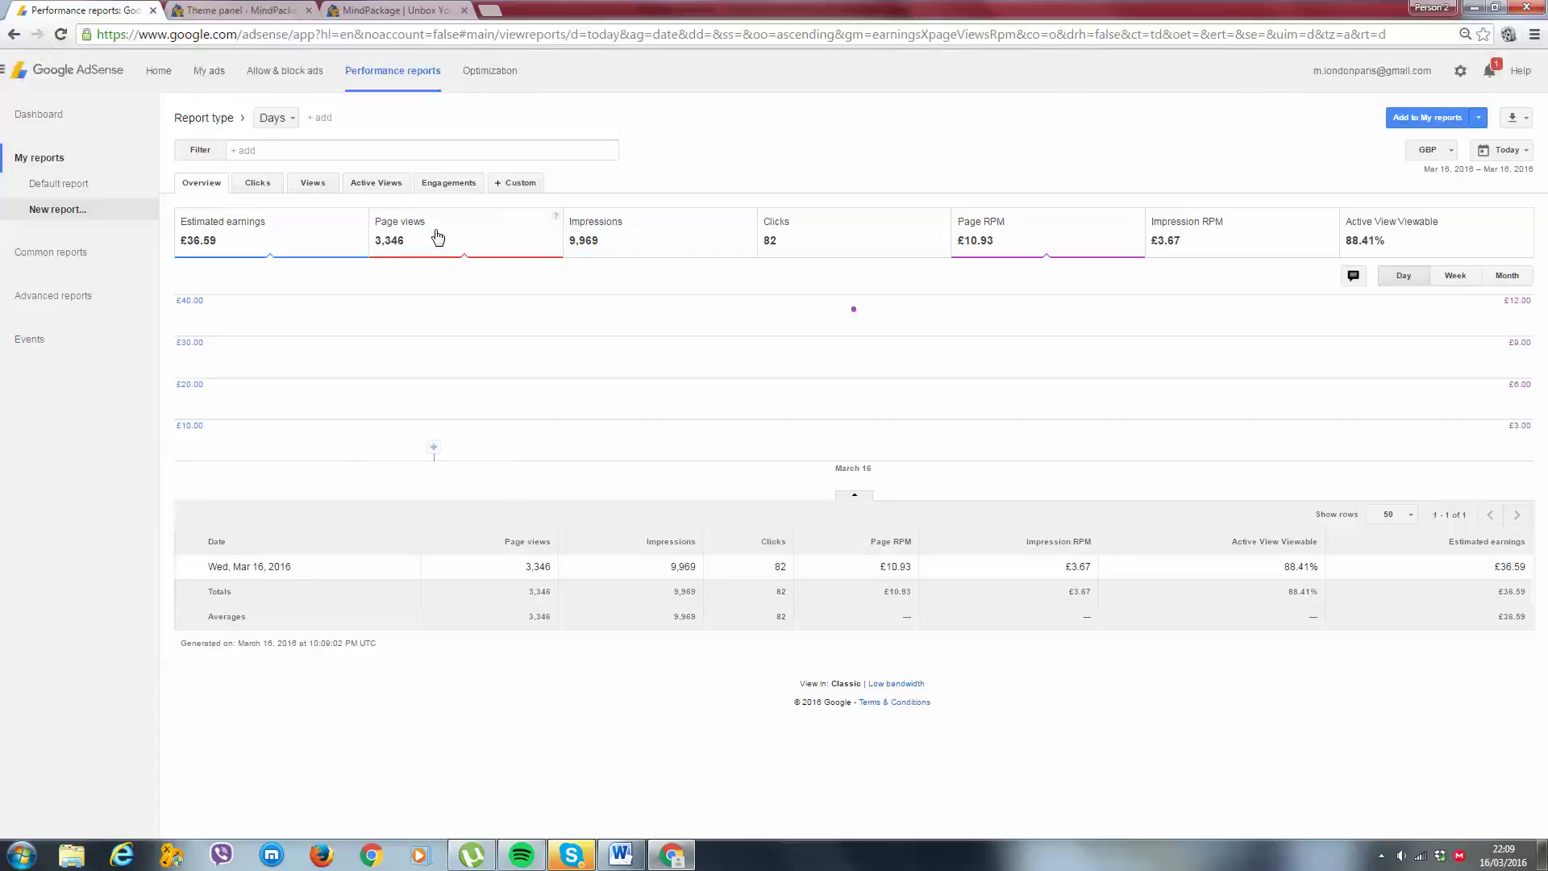
click(439, 236)
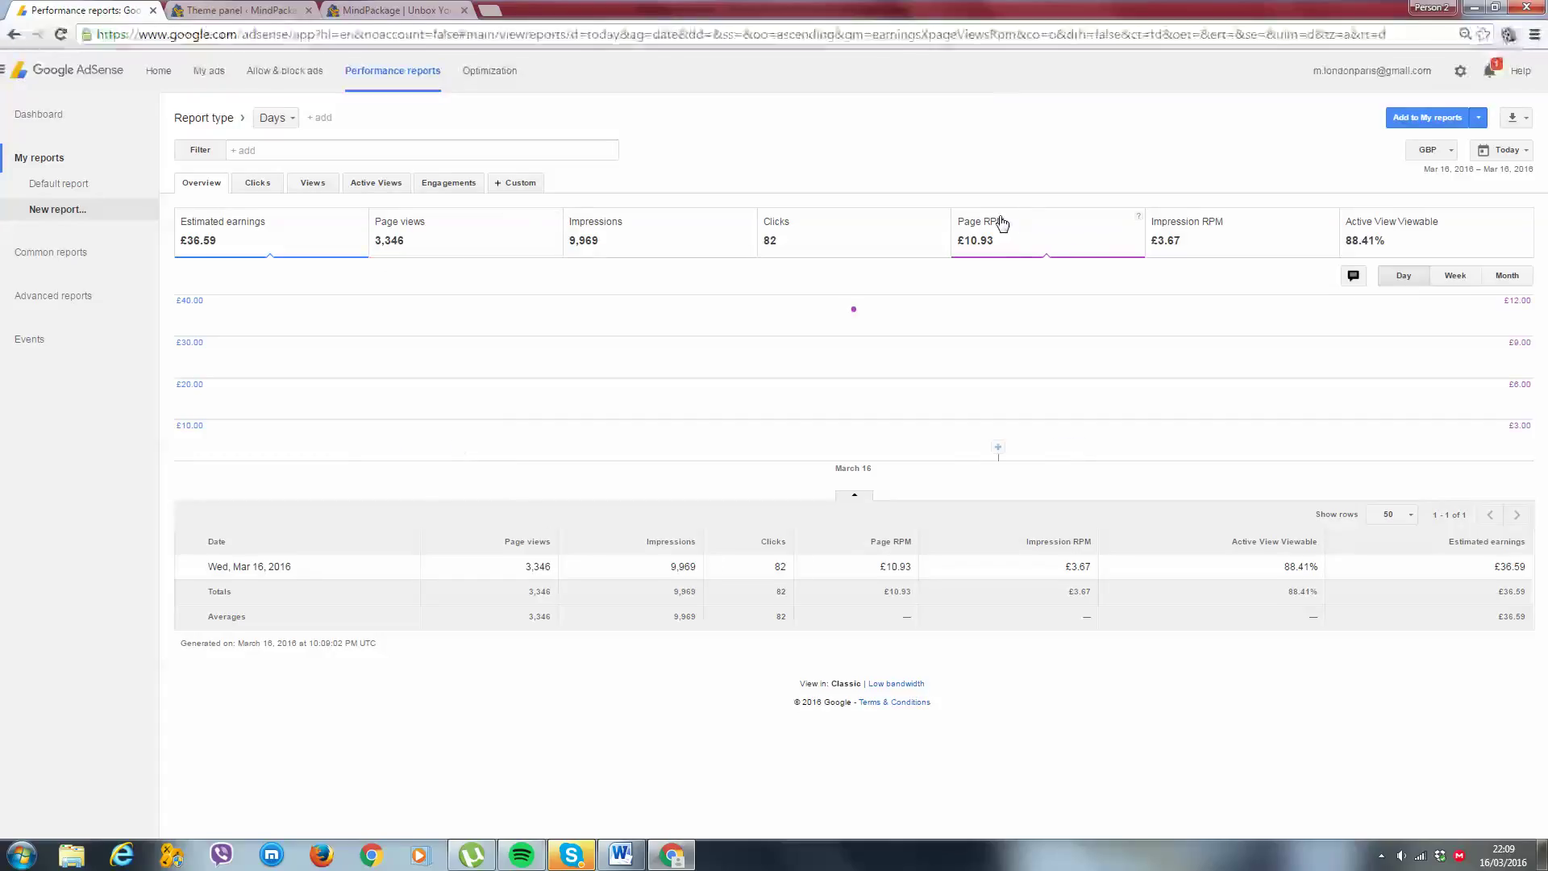
click(424, 240)
- Launch Calculator and divide the 3346 page views by 1000 to get 3.346
click(21, 854)
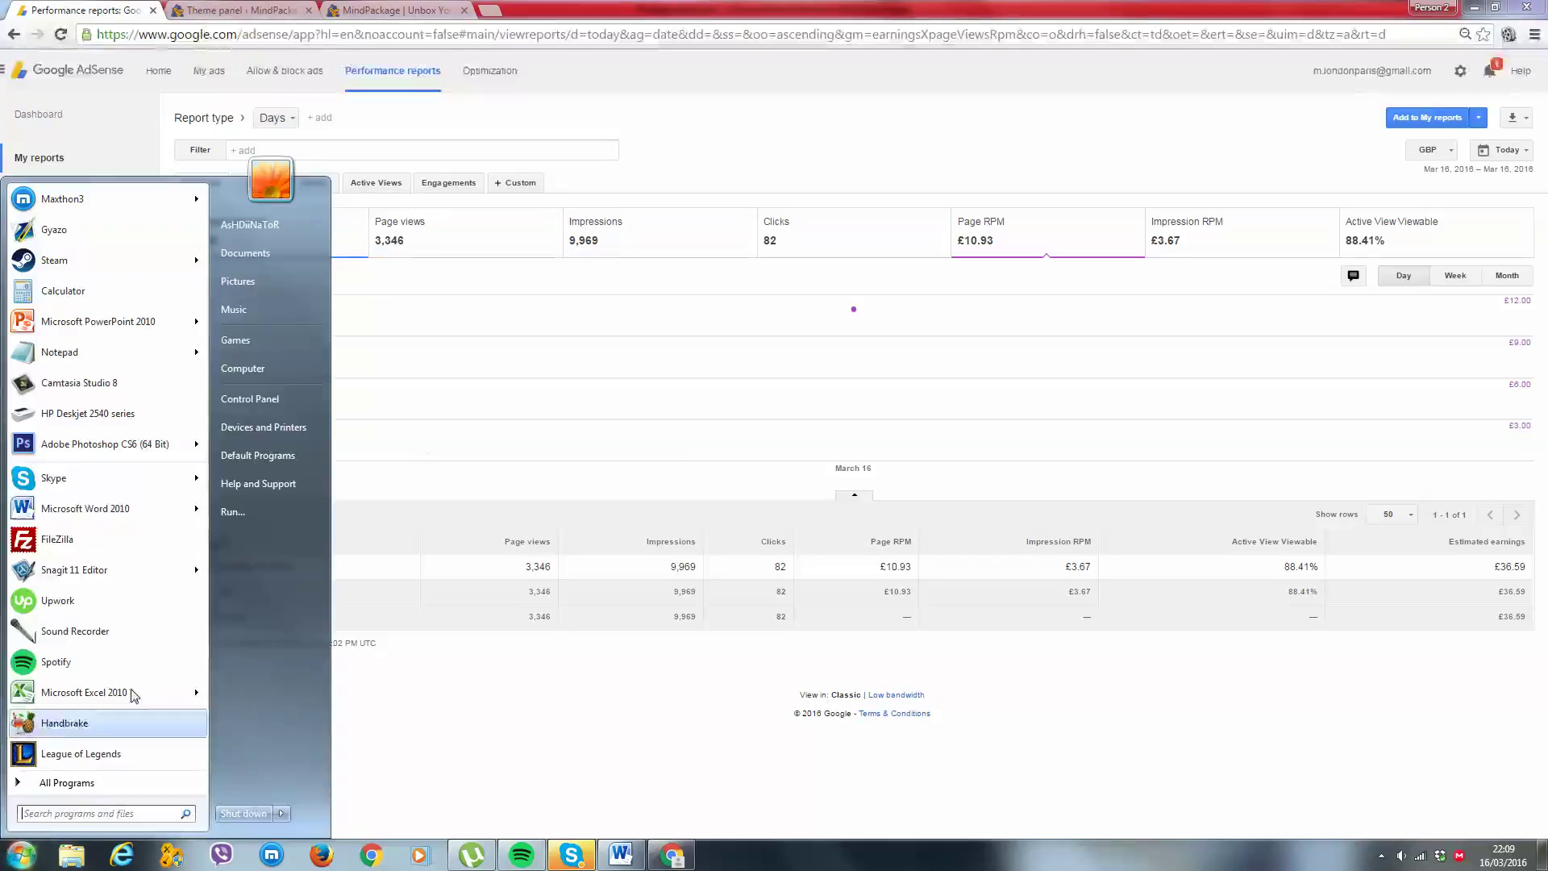
click(63, 291)
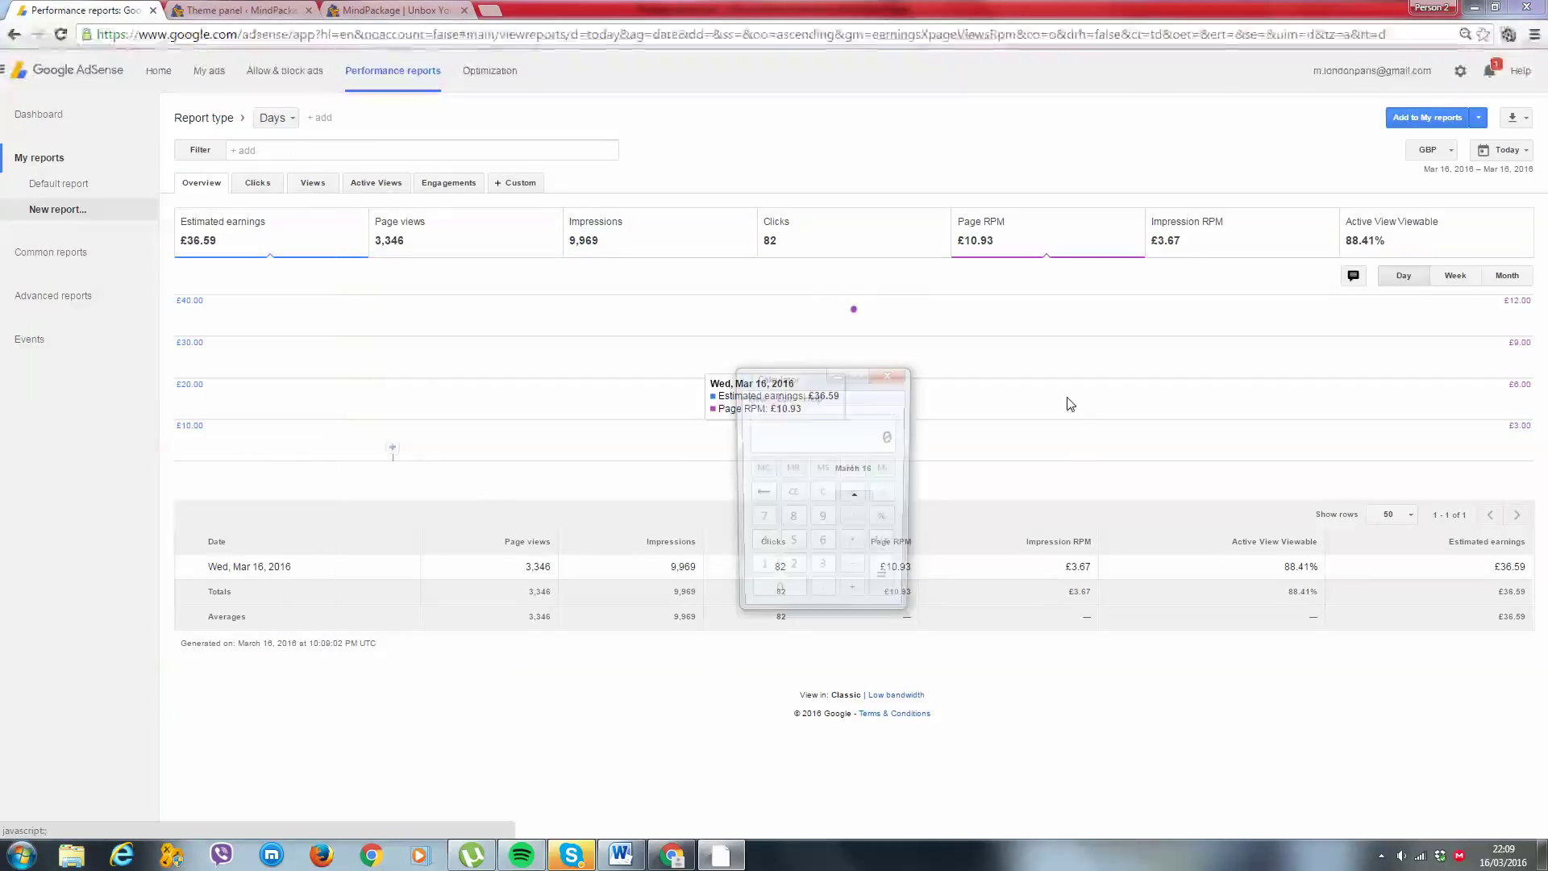
click(822, 572)
click(759, 546)
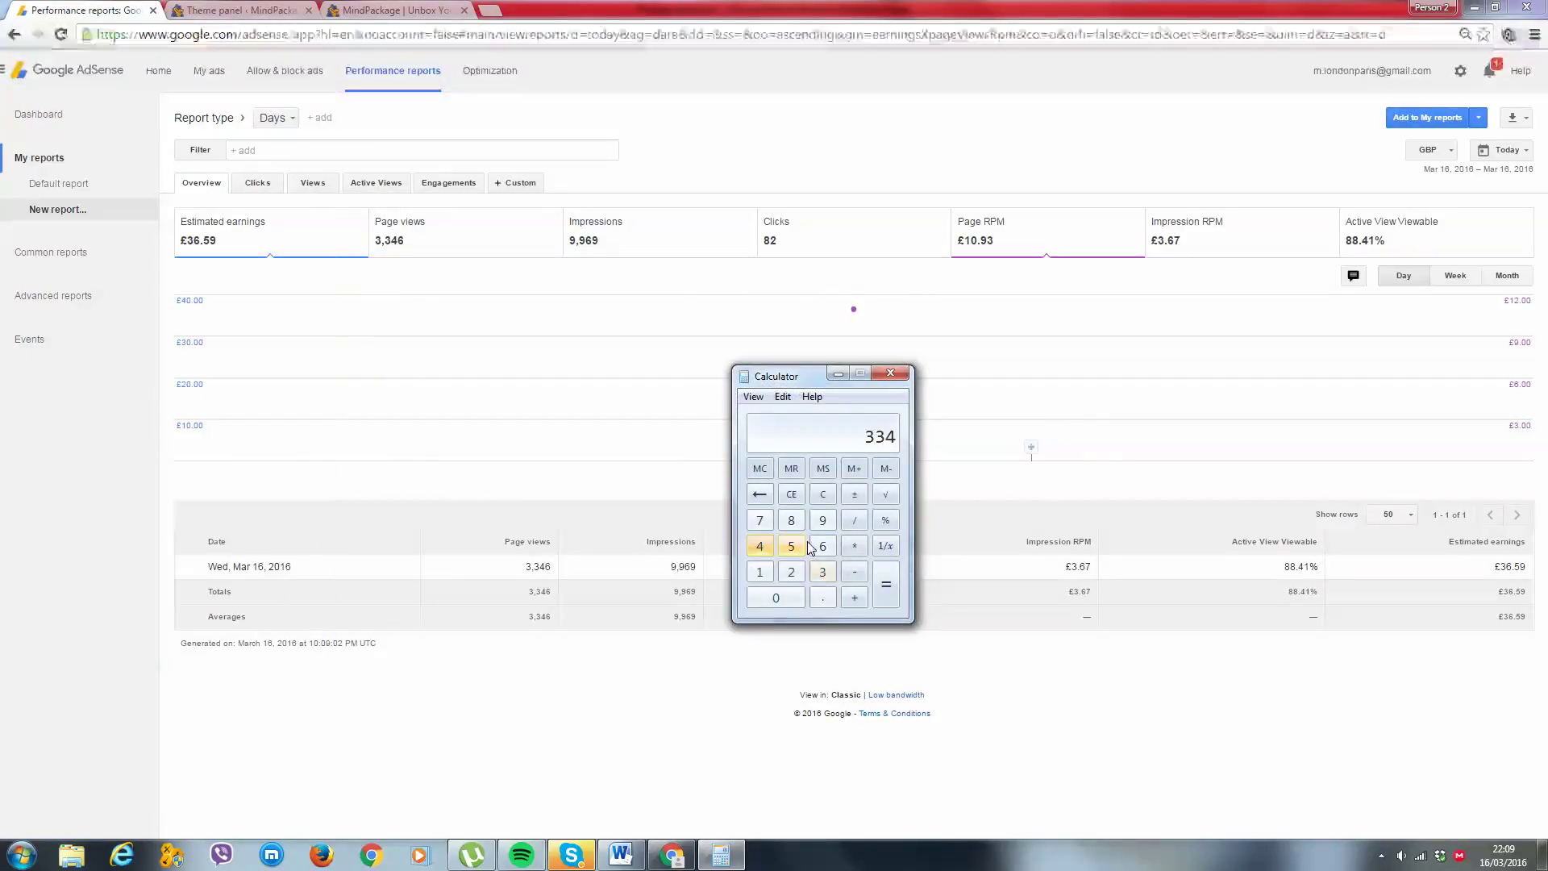
click(820, 547)
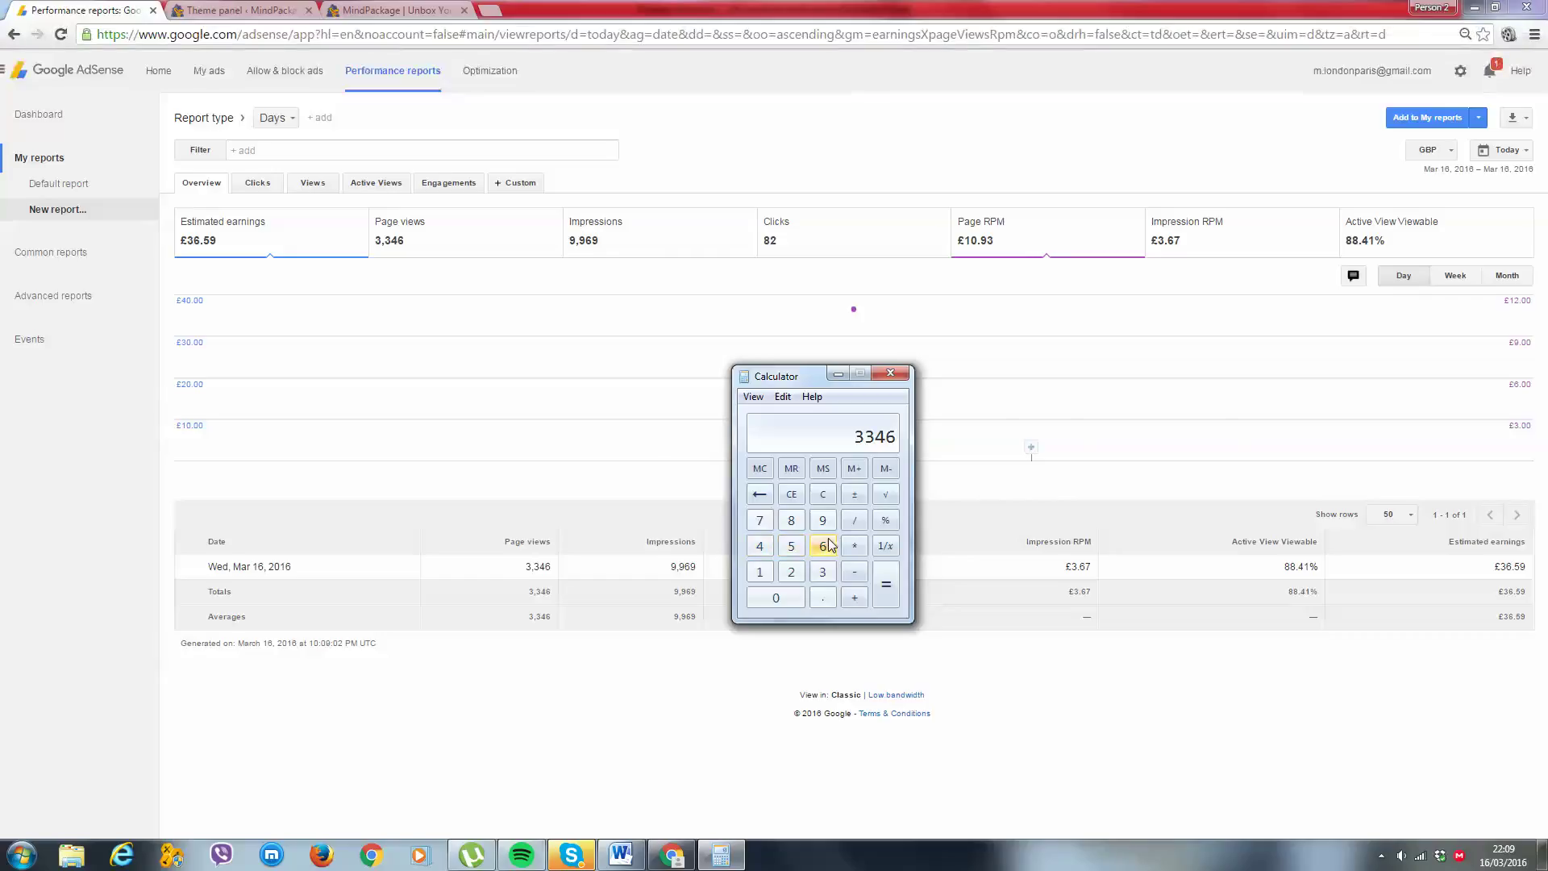
click(864, 524)
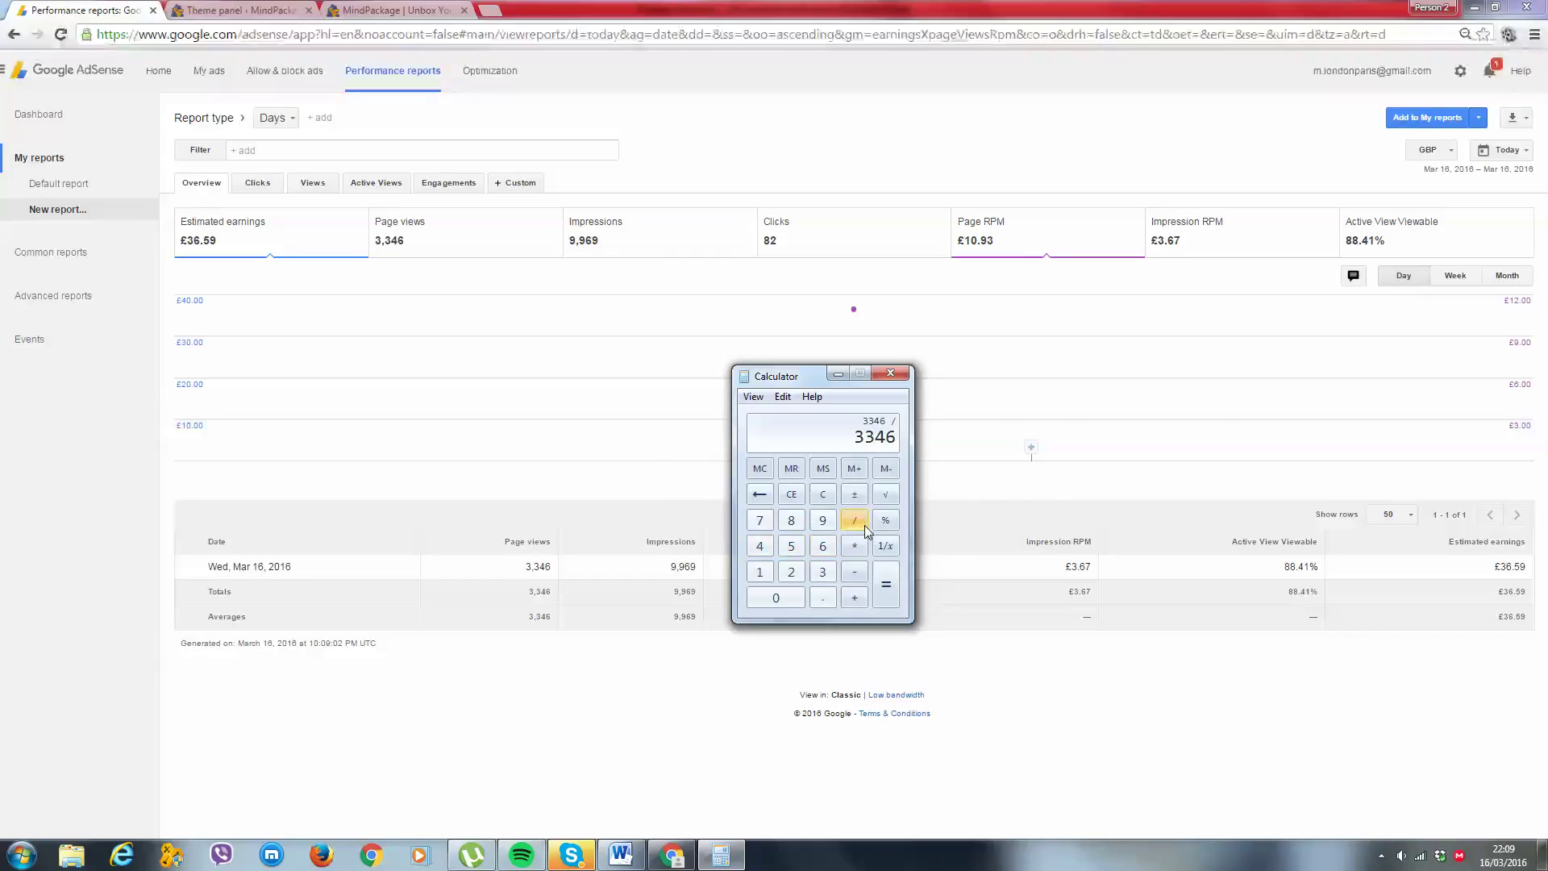
click(760, 572)
click(781, 596)
double_click(781, 596)
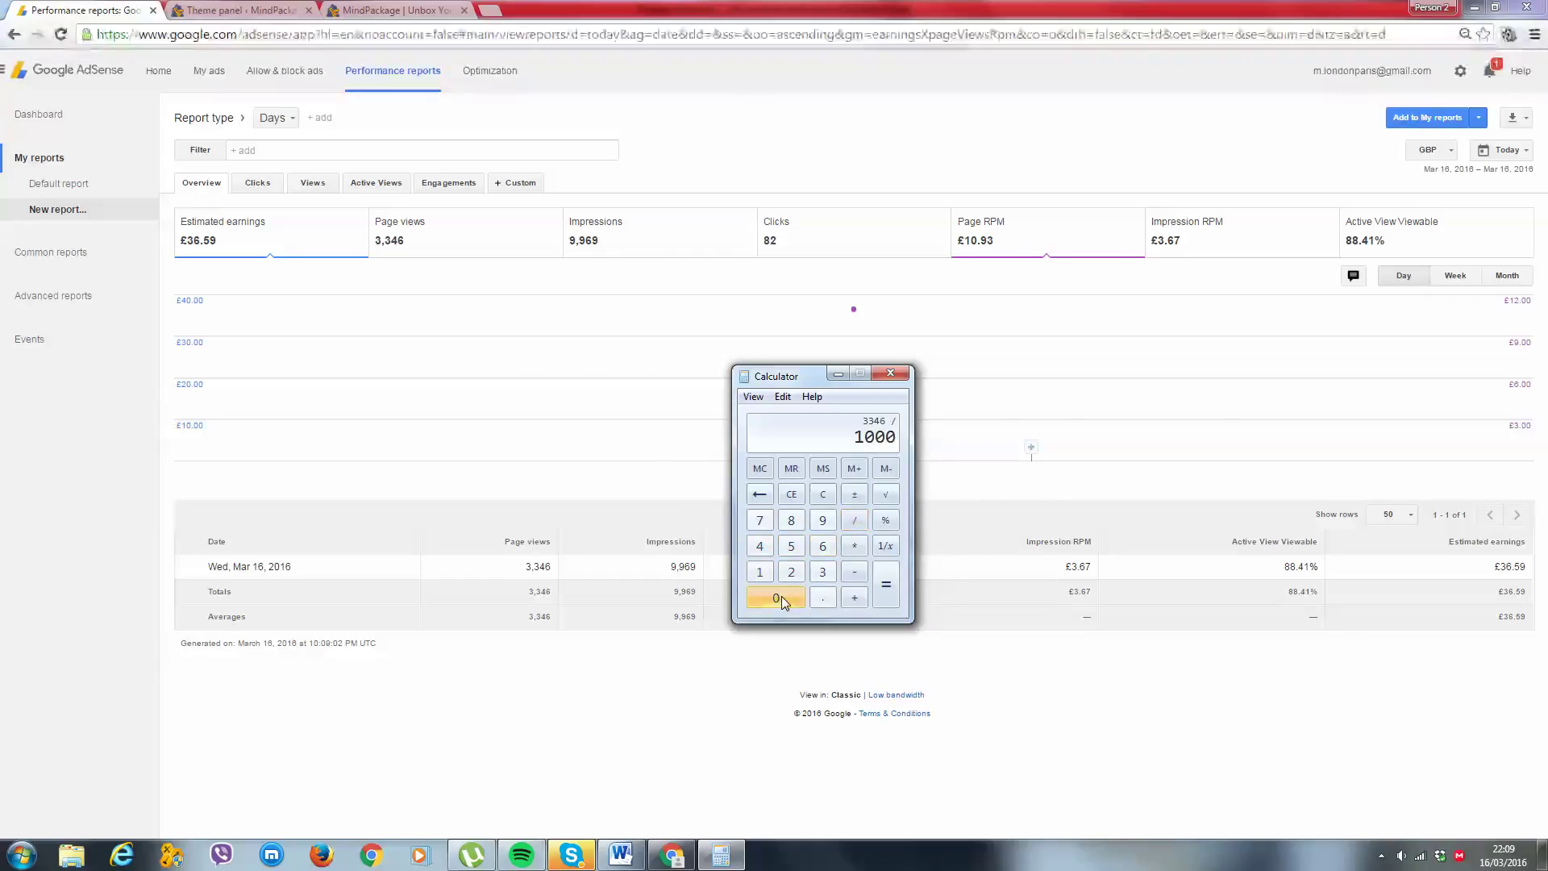
click(887, 593)
- Multiply 3.346 by the £10.93 Page RPM to get 36.57, then close Calculator
click(854, 545)
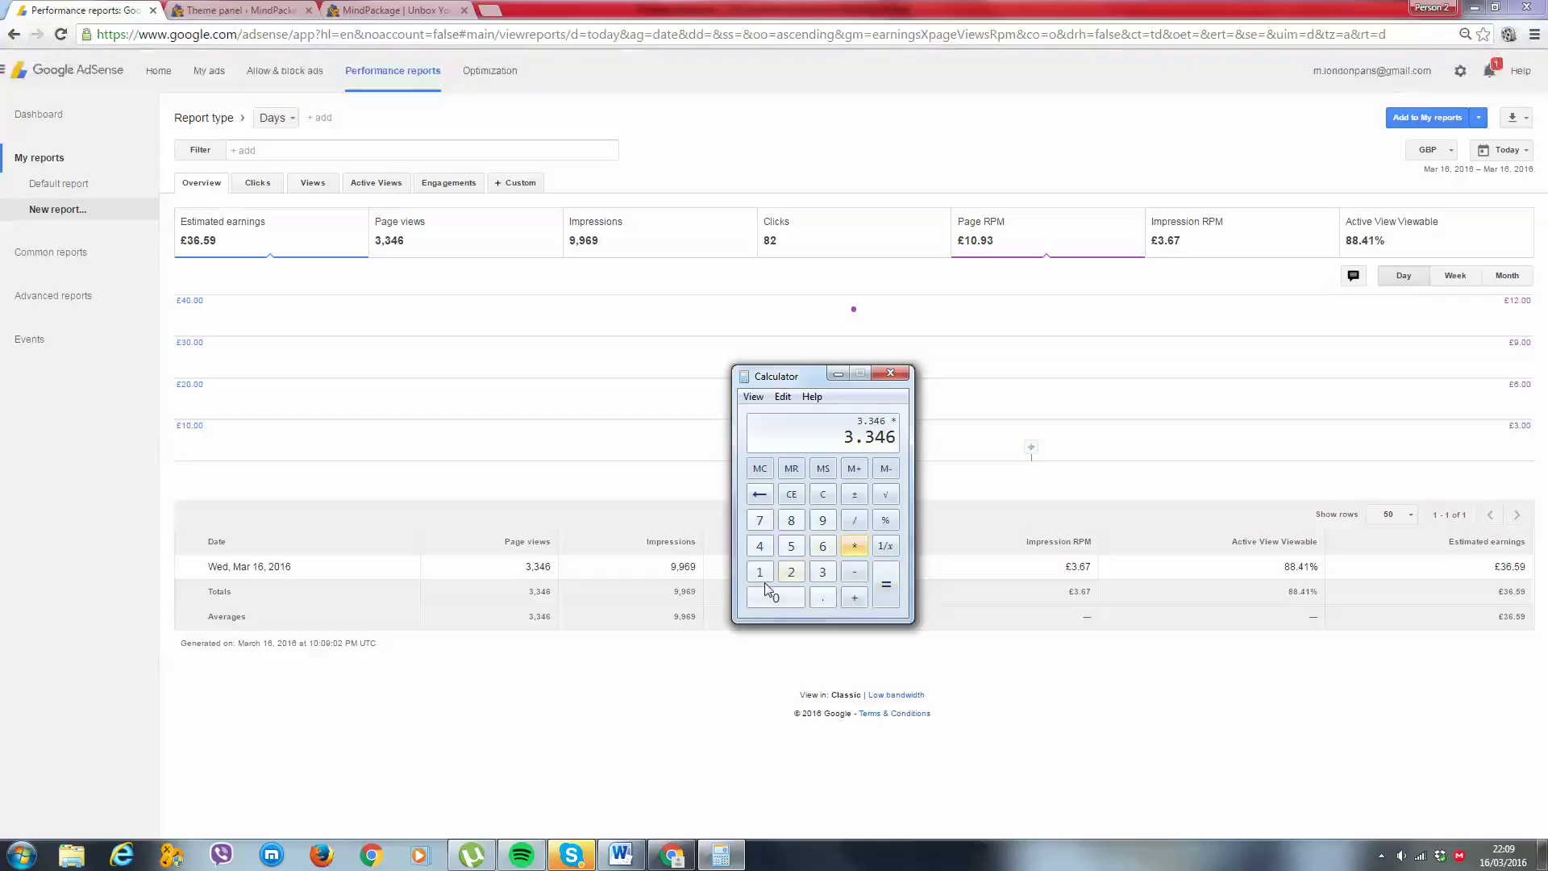
click(759, 572)
click(775, 597)
click(823, 598)
click(822, 520)
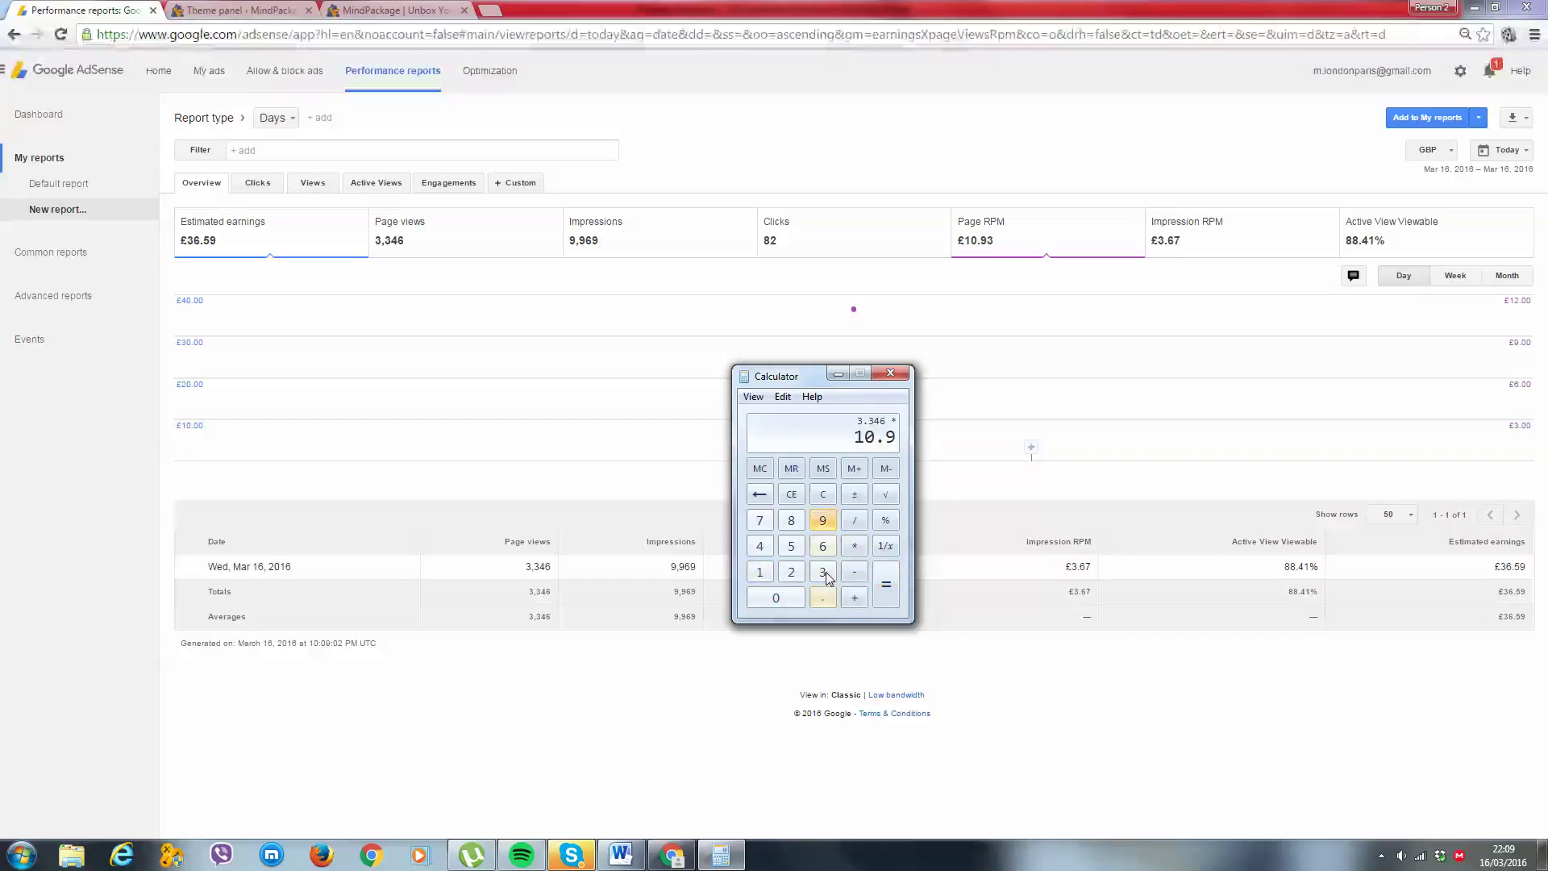
click(822, 572)
click(885, 584)
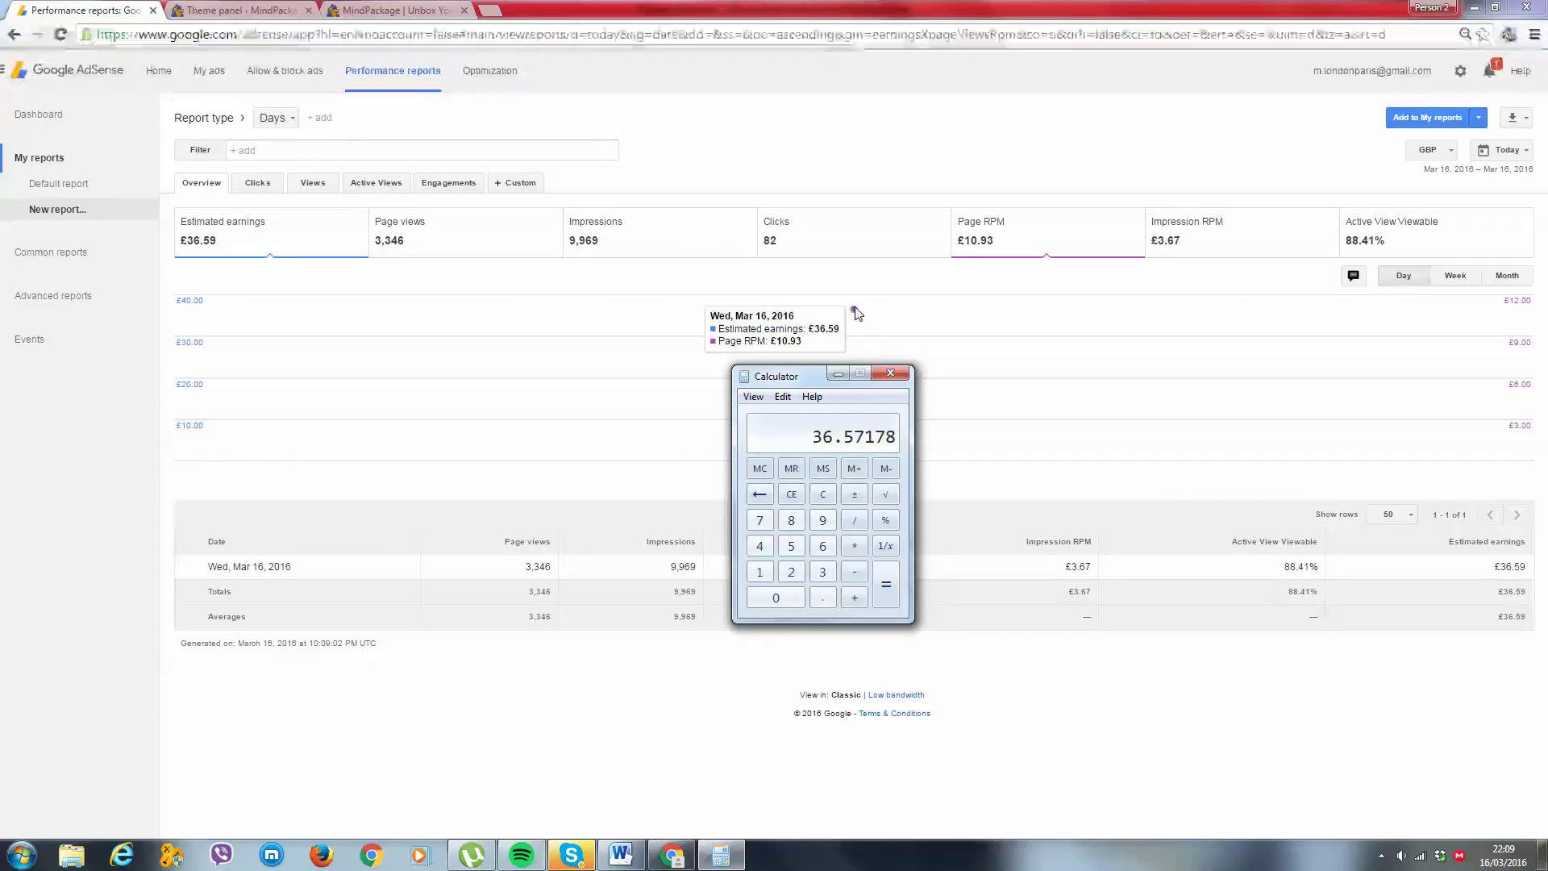
mouse_move(853, 310)
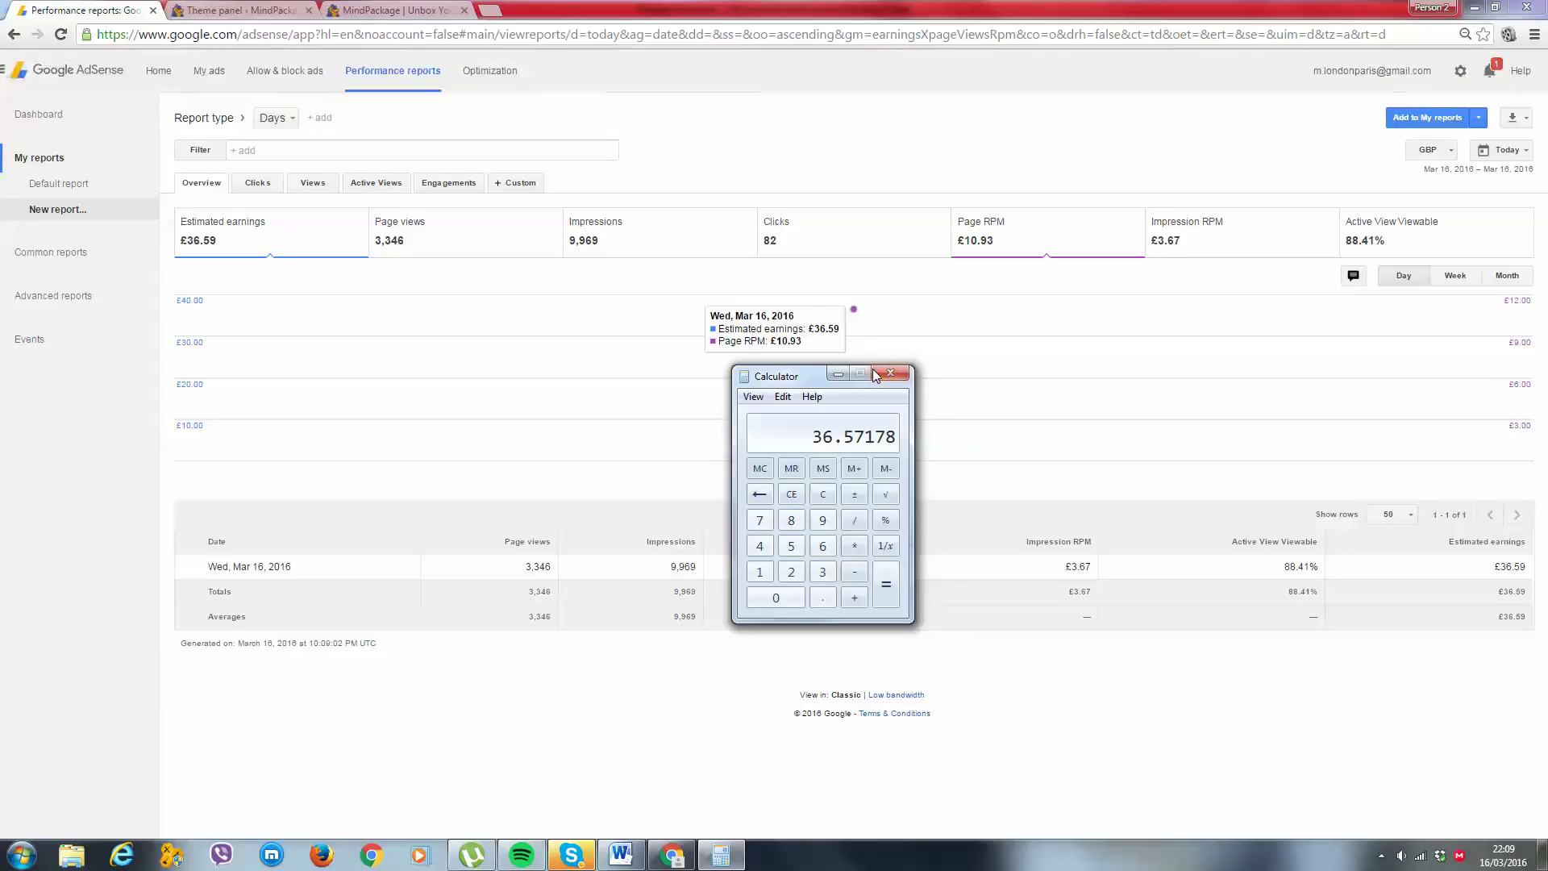
click(887, 373)
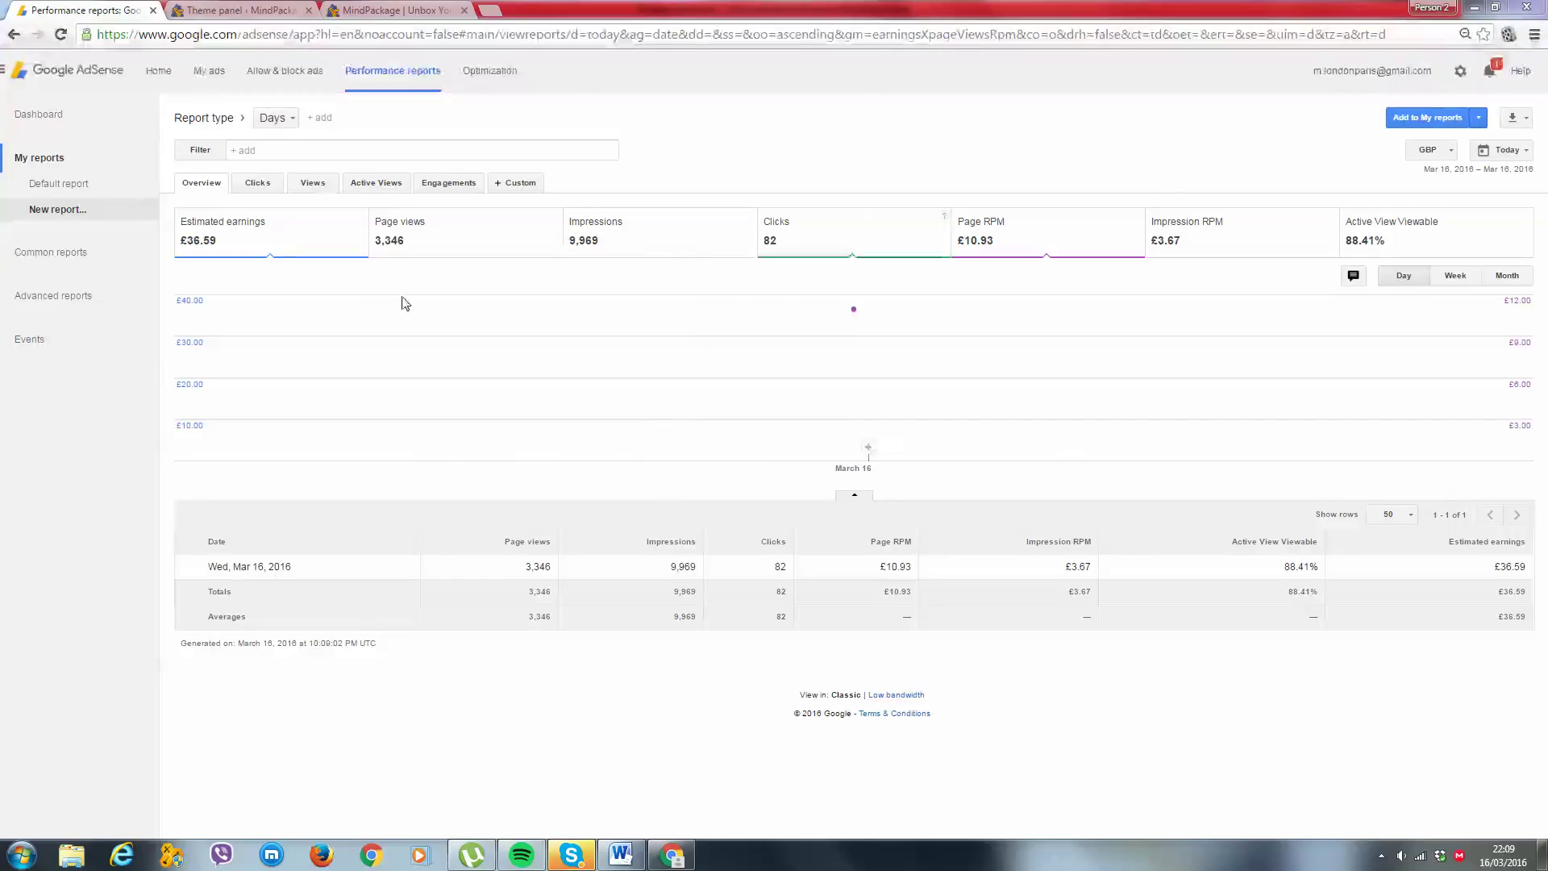
mouse_move(659, 232)
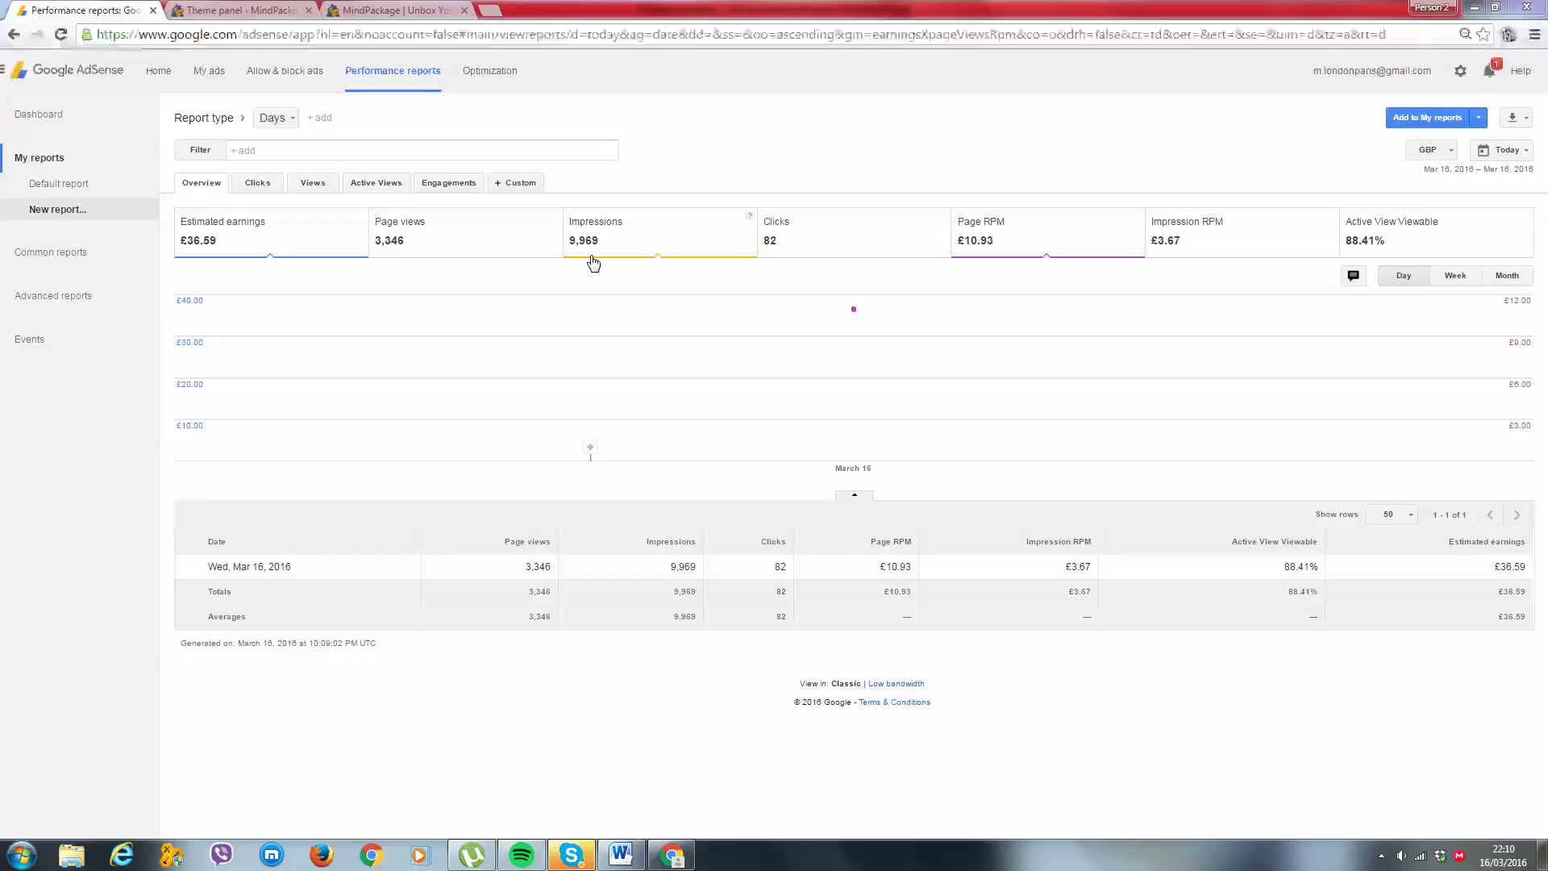
click(409, 242)
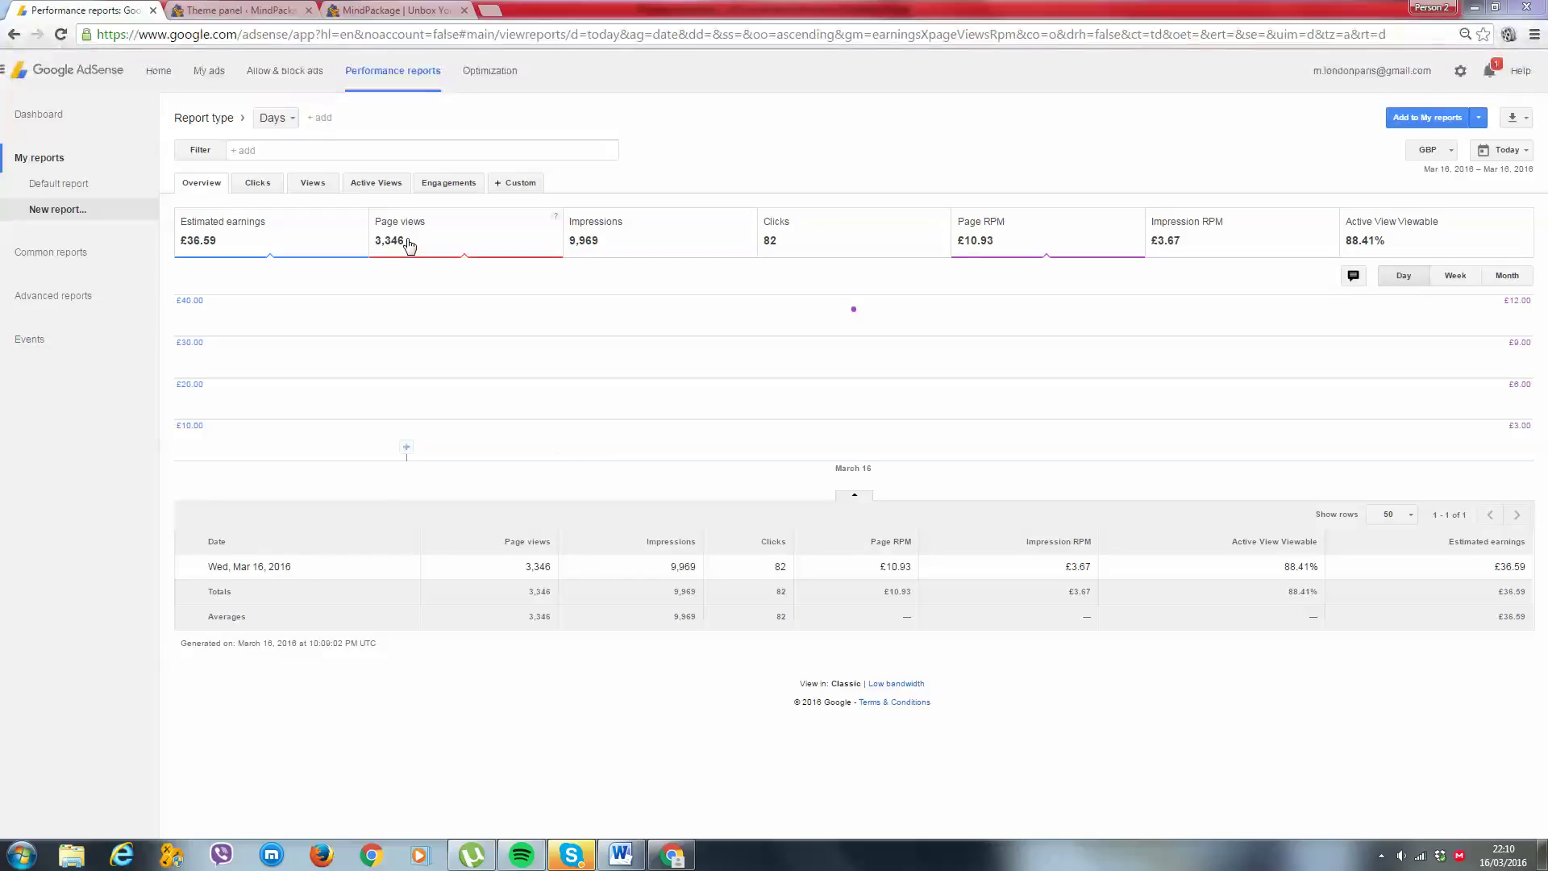
click(21, 854)
- Compute 3346 × 3 = 10038 in Calculator, then close it
click(121, 292)
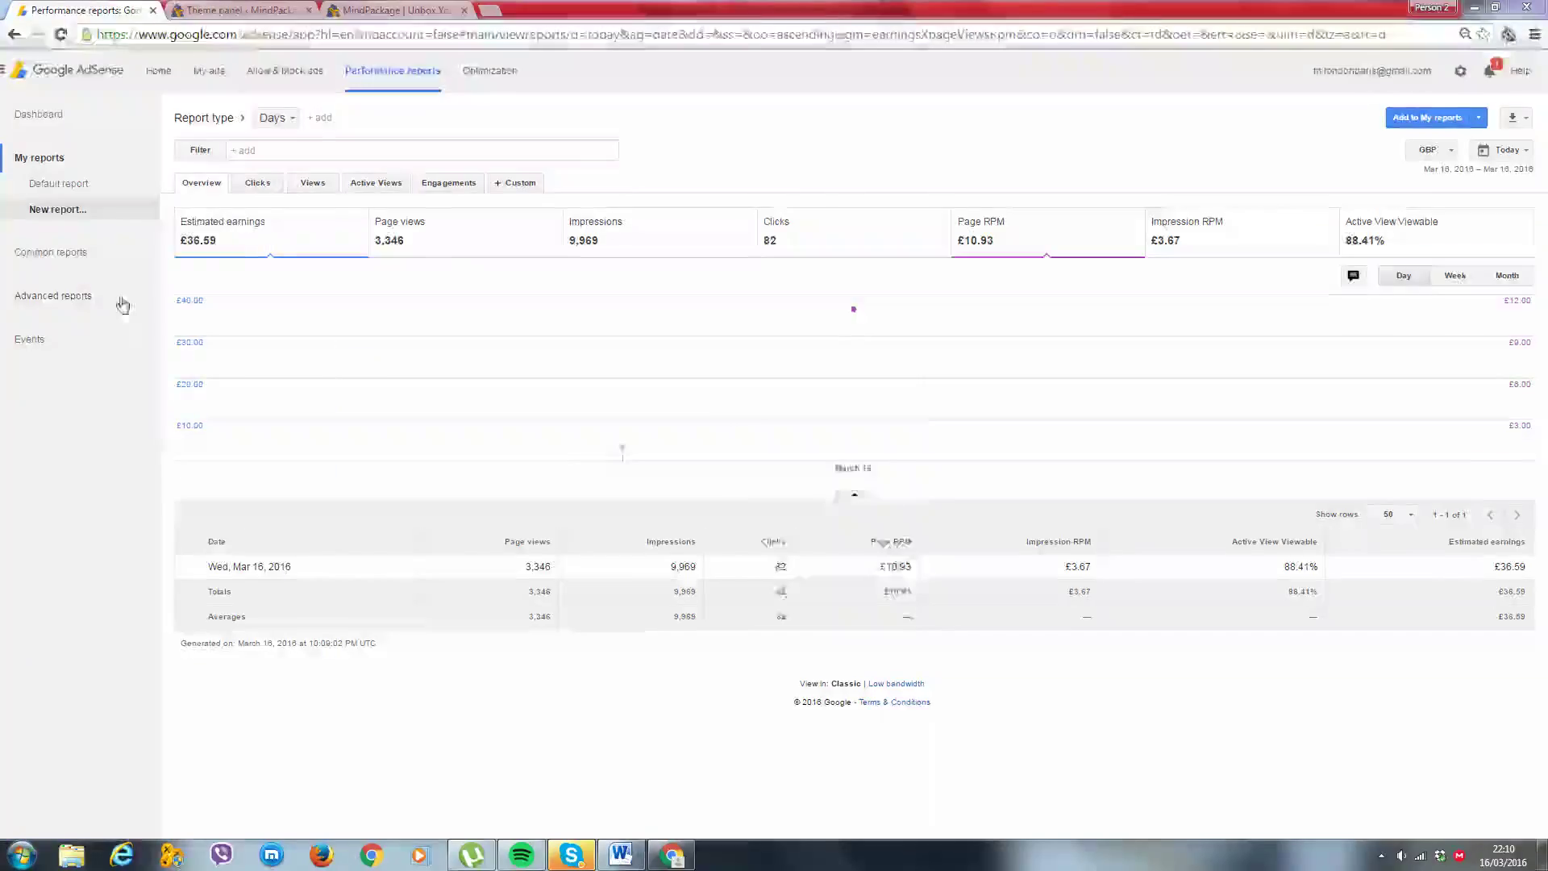
double_click(822, 572)
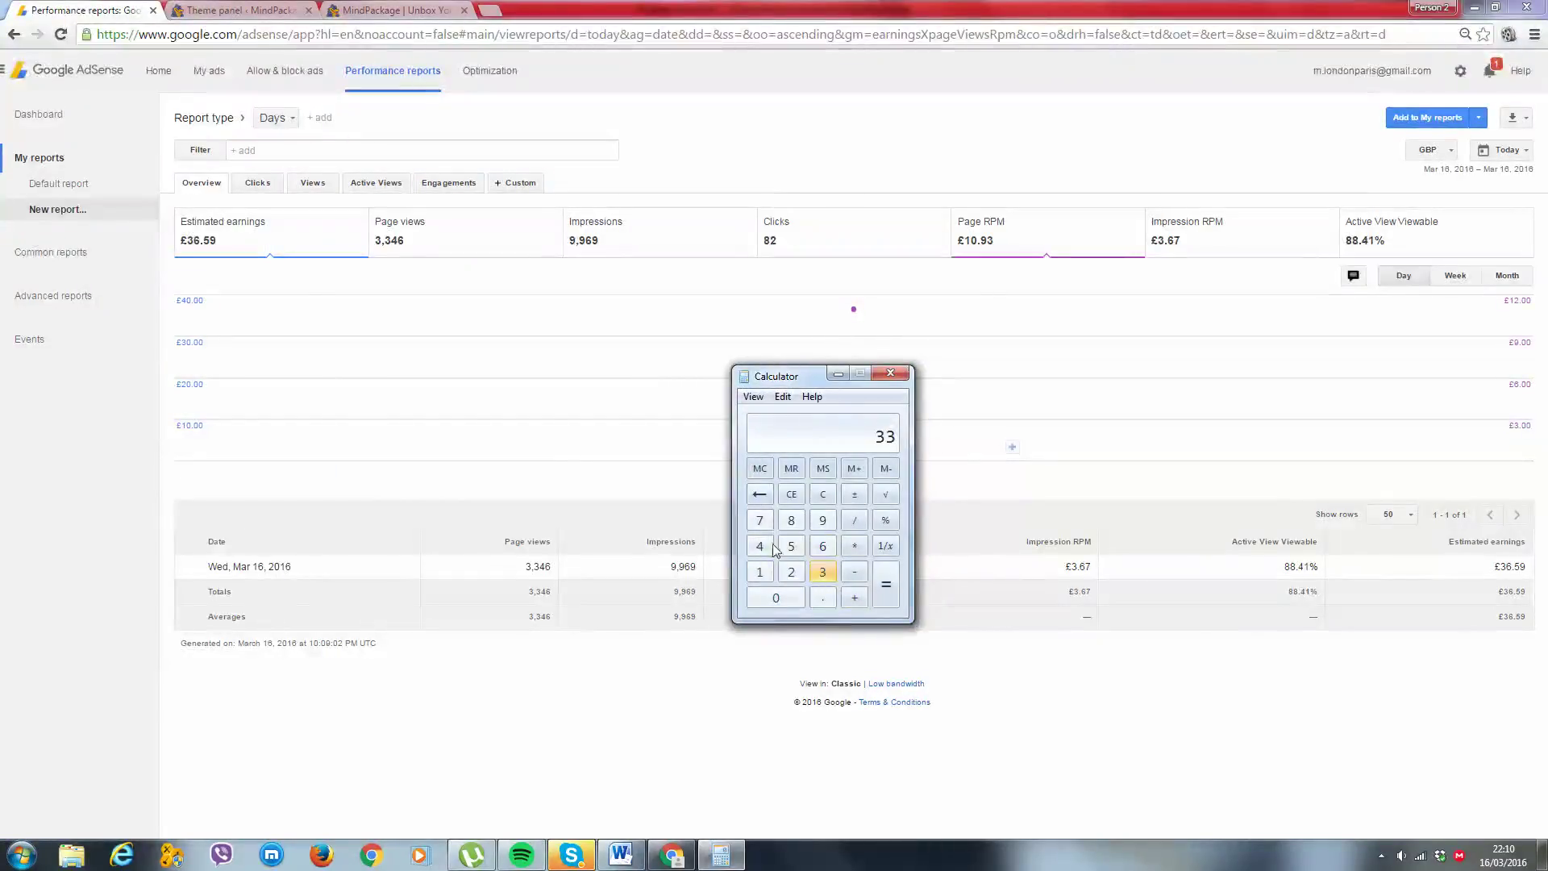
click(759, 546)
click(822, 546)
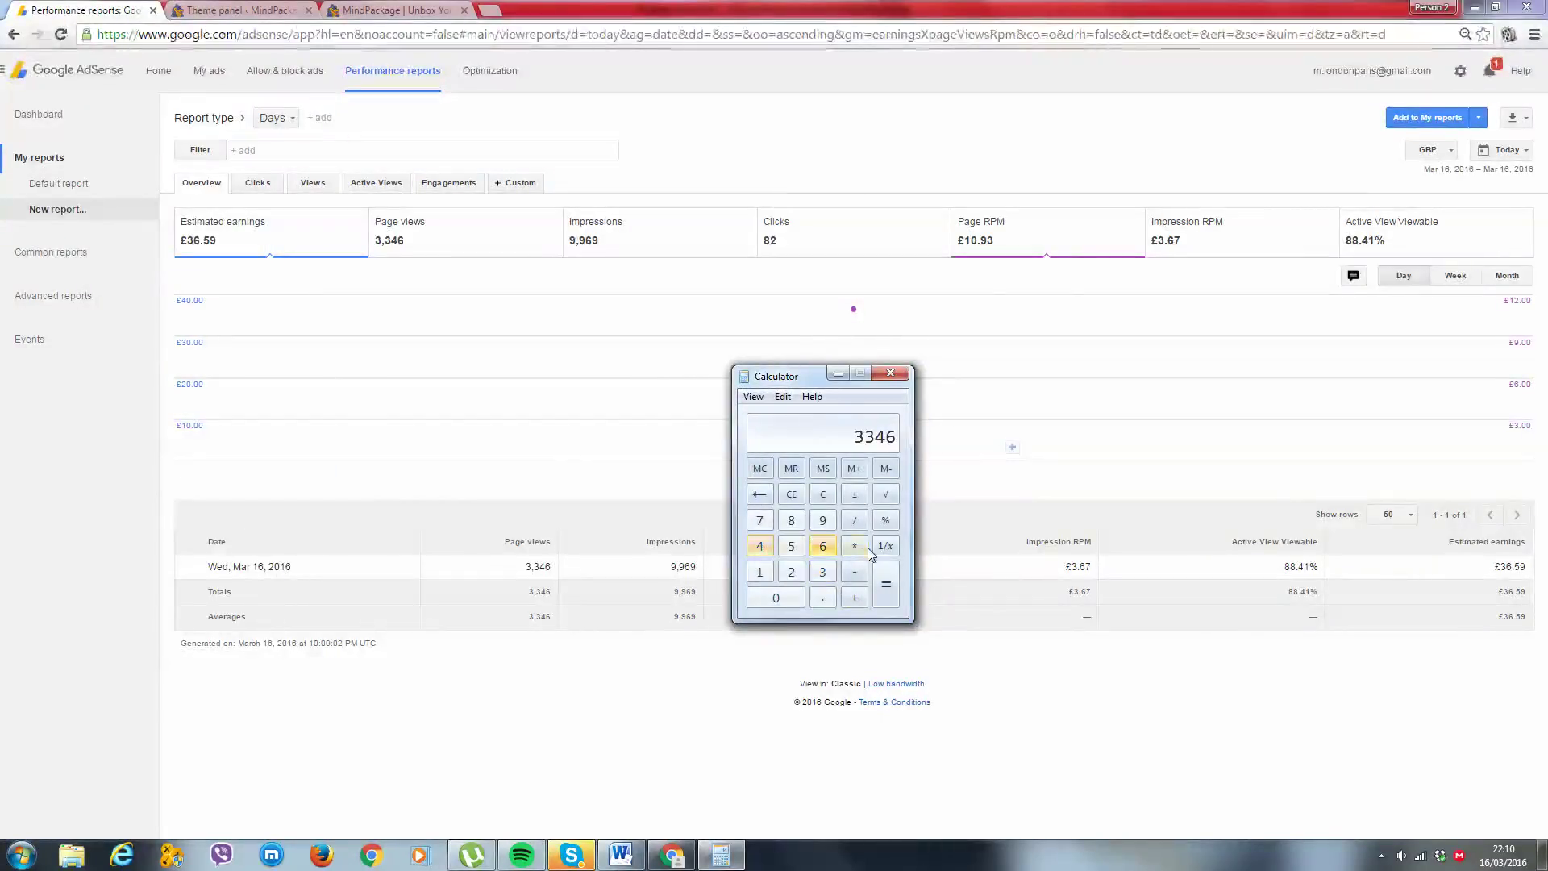
click(823, 572)
click(893, 594)
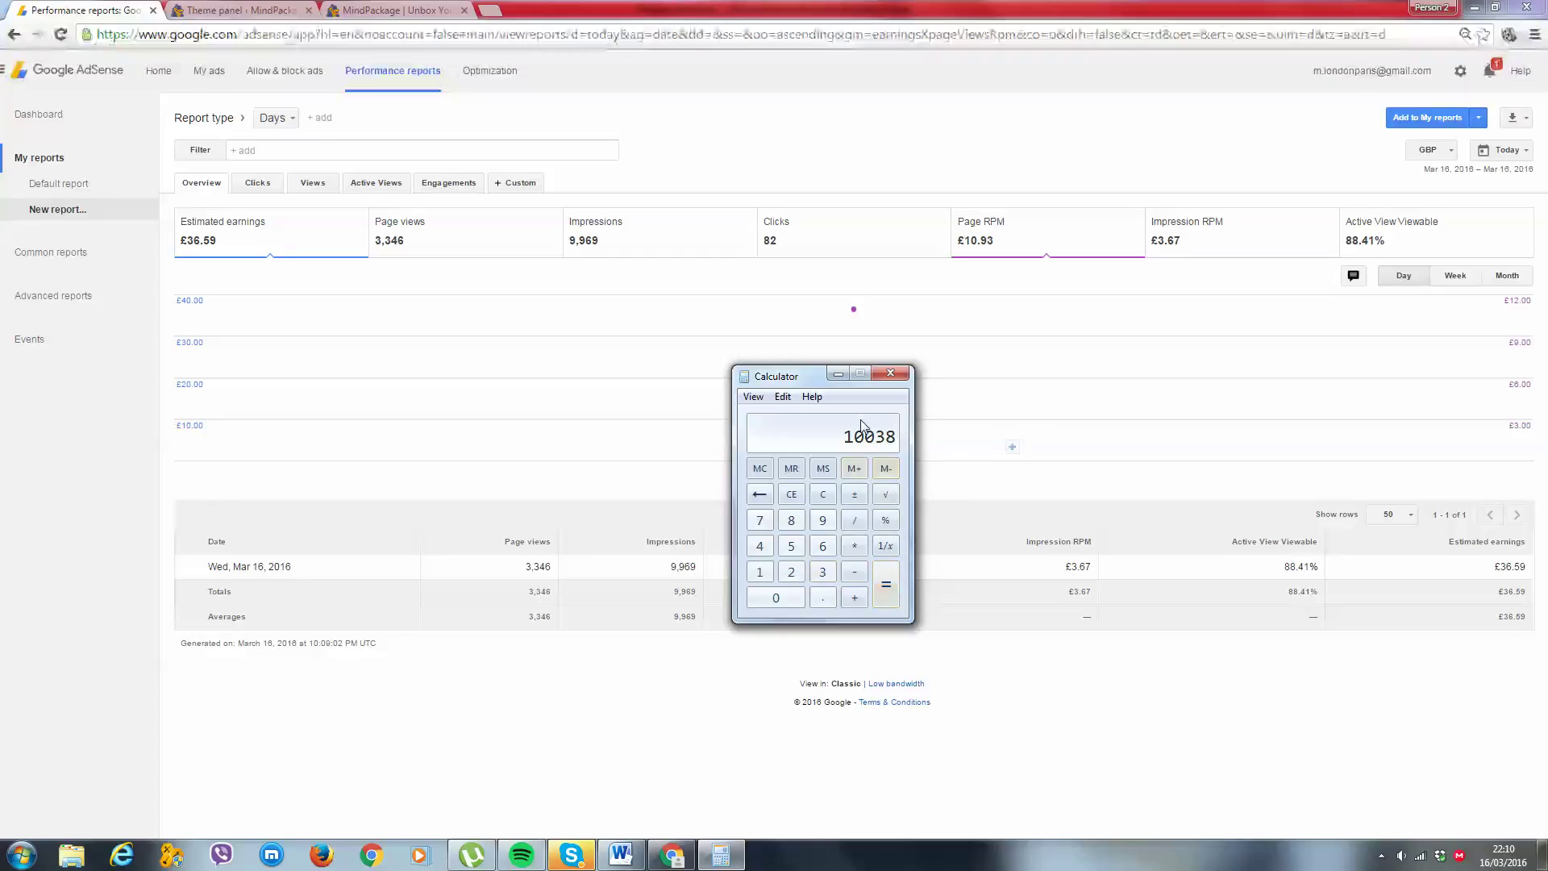
click(890, 373)
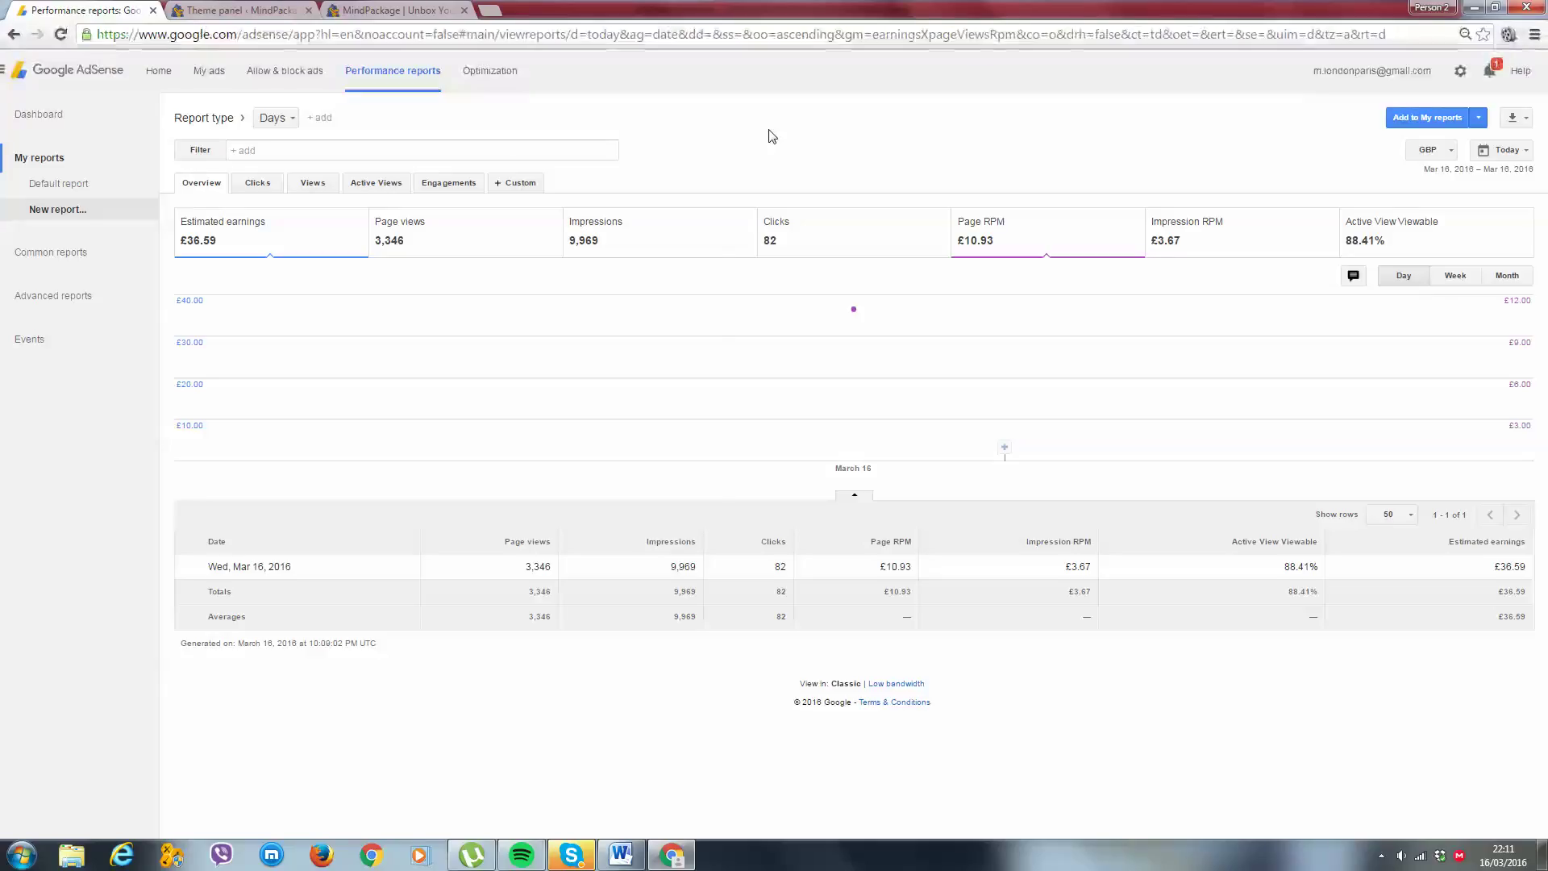
- Show today's Clicks report for CPC bids: 0.97% CTR and £0.43 CPC
click(266, 187)
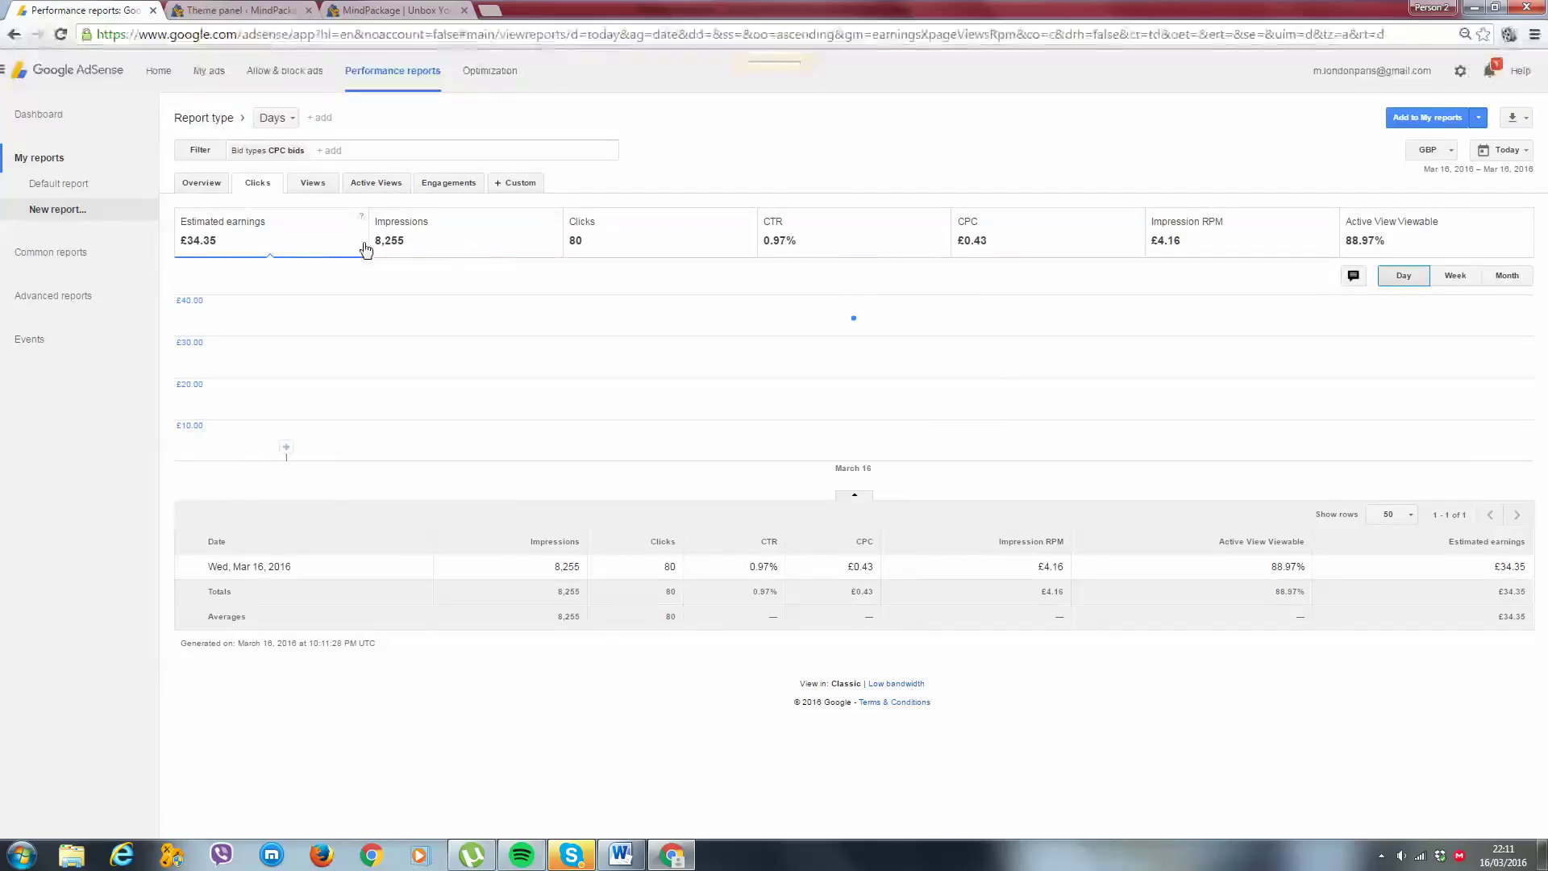
- Chart clicks, then impressions, and go back to today's Overview report
click(660, 243)
click(498, 233)
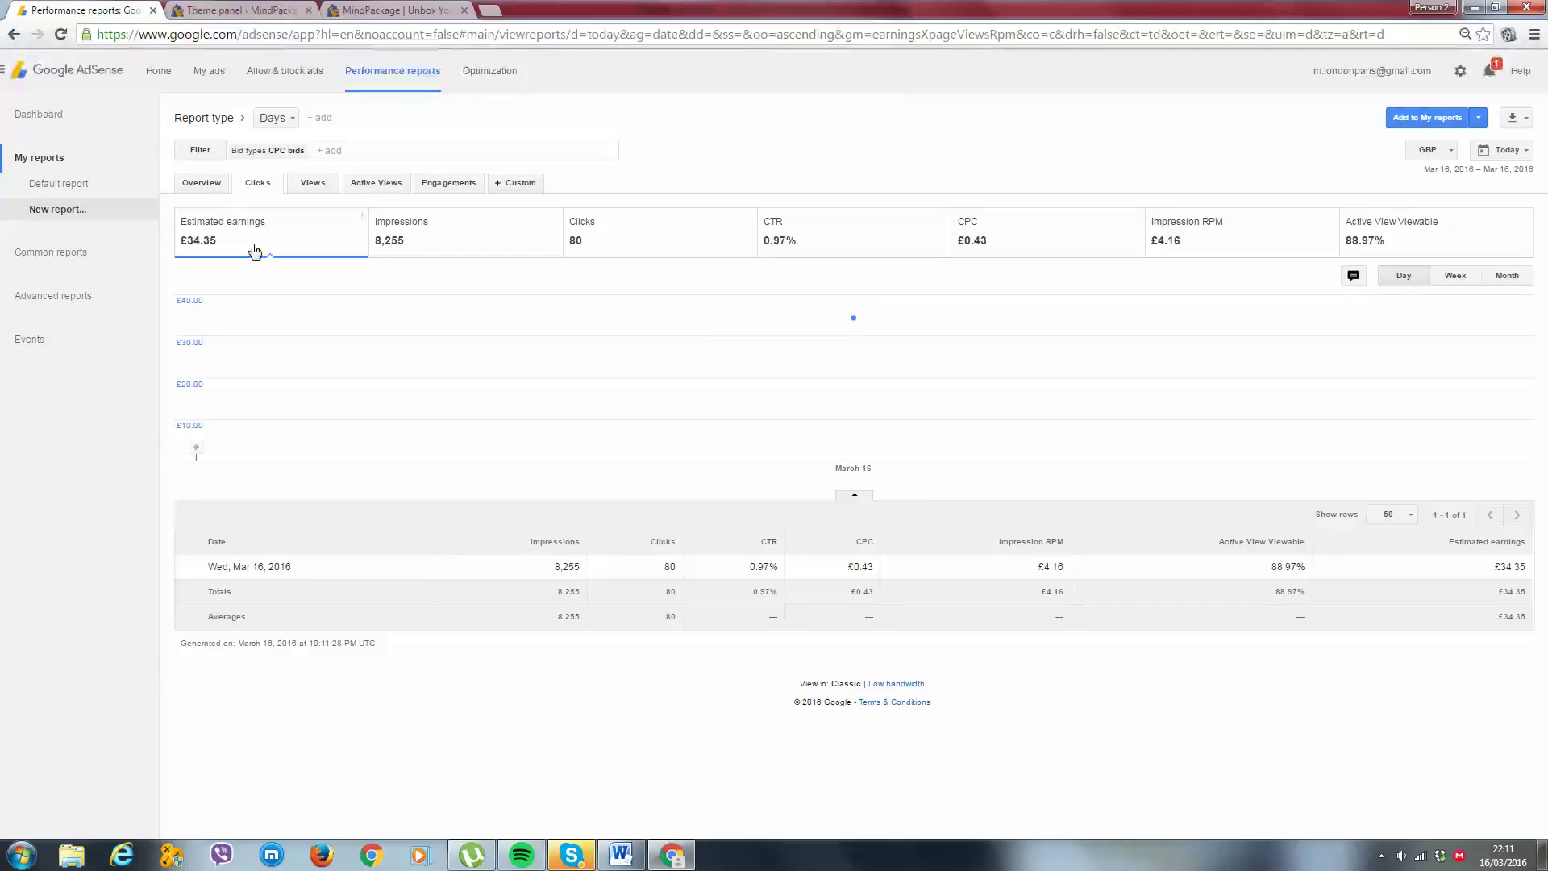
click(417, 222)
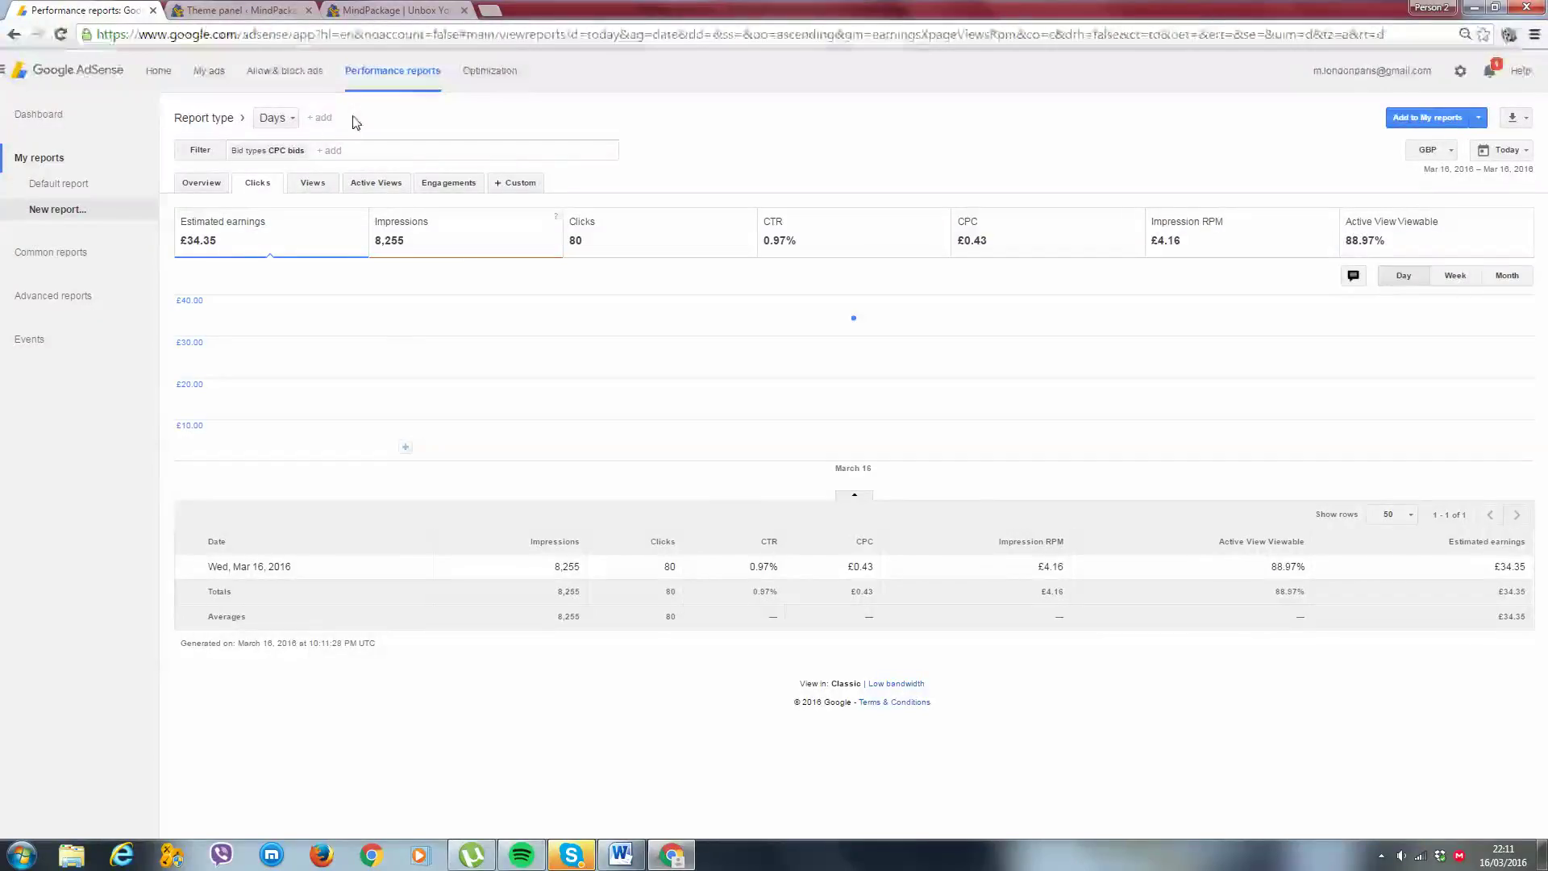
click(184, 188)
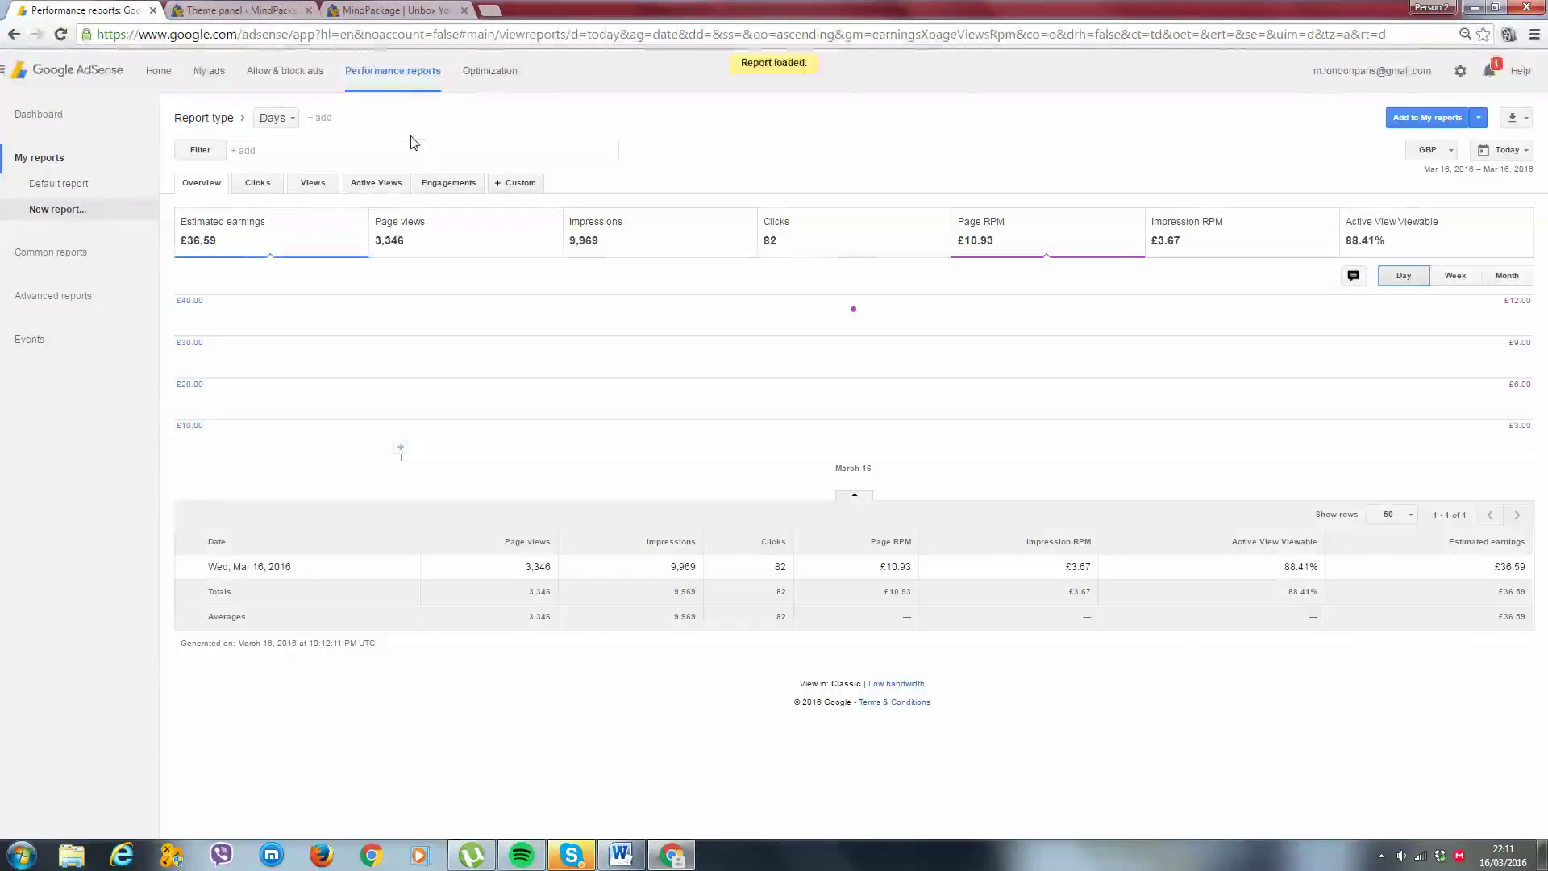
- Toggle Page views on and off the chart, then switch to the Clicks report
click(411, 242)
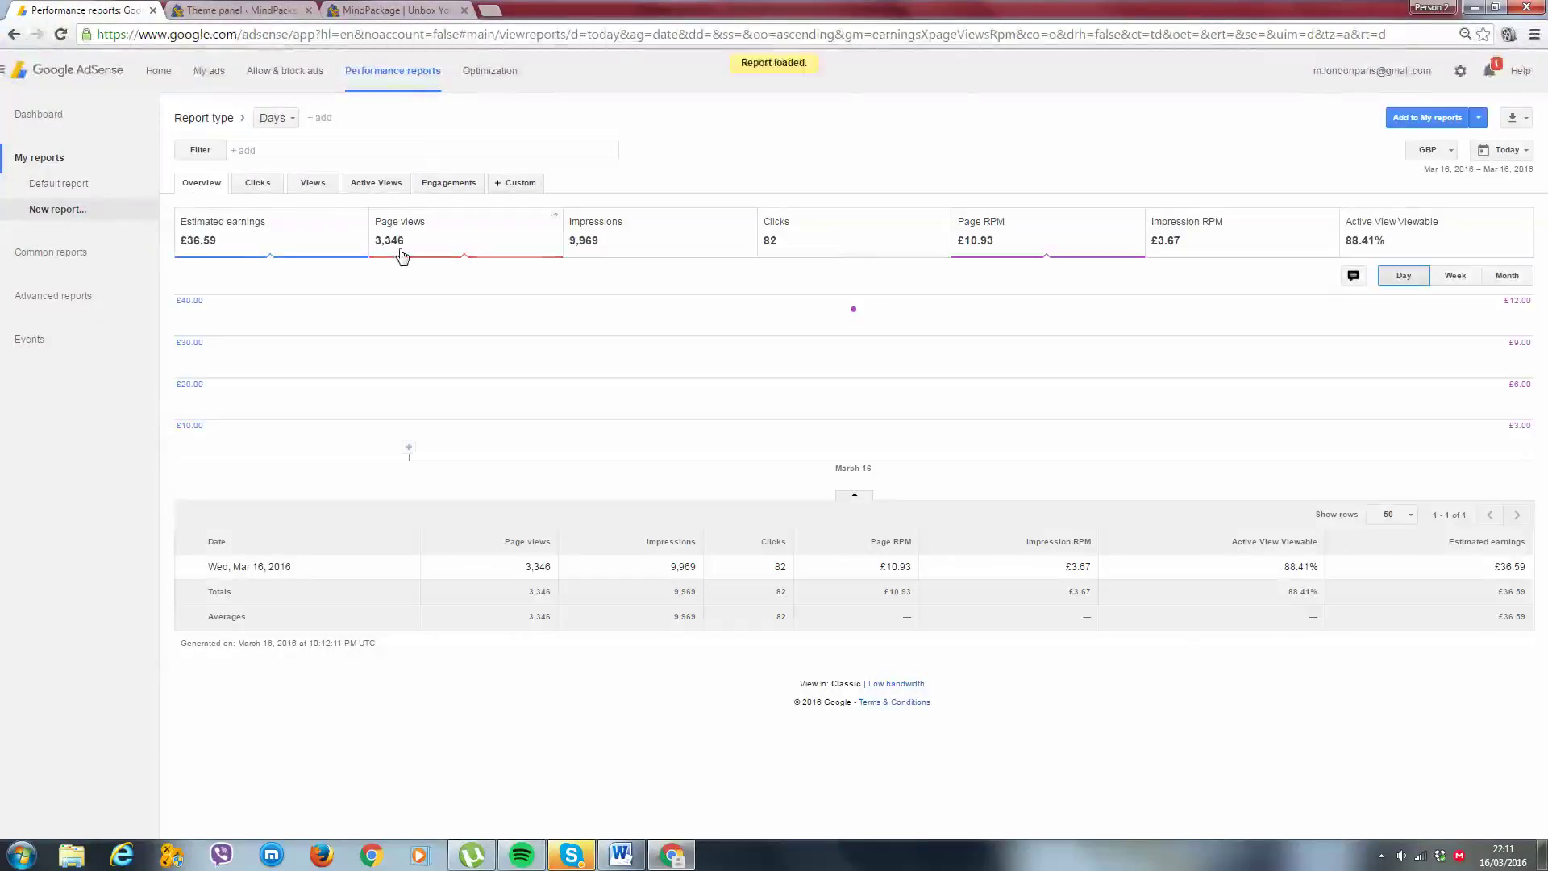
click(487, 255)
click(255, 184)
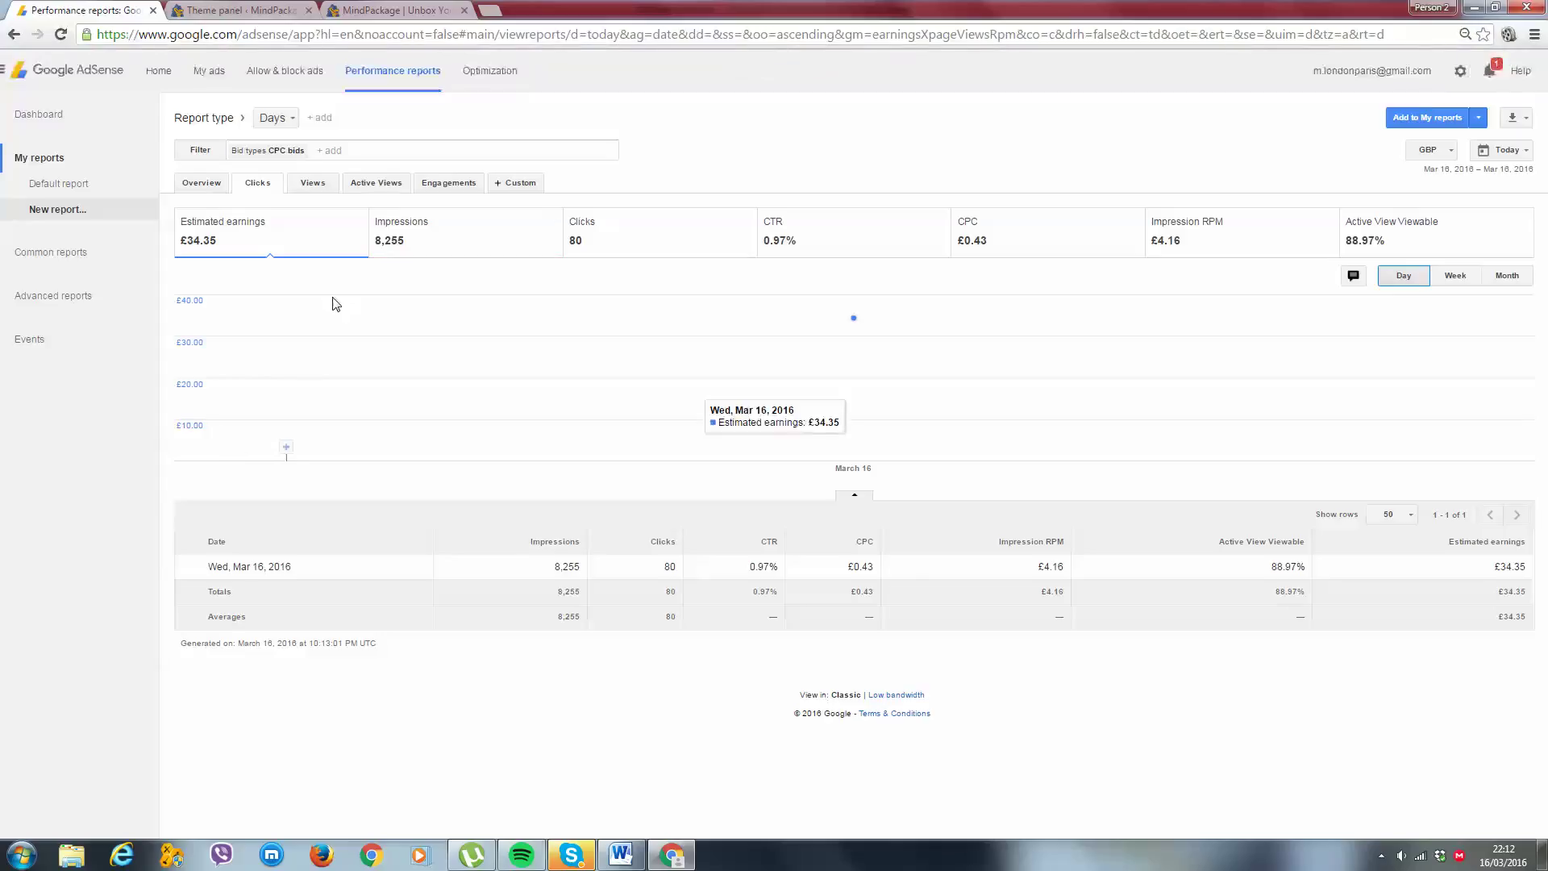
click(201, 184)
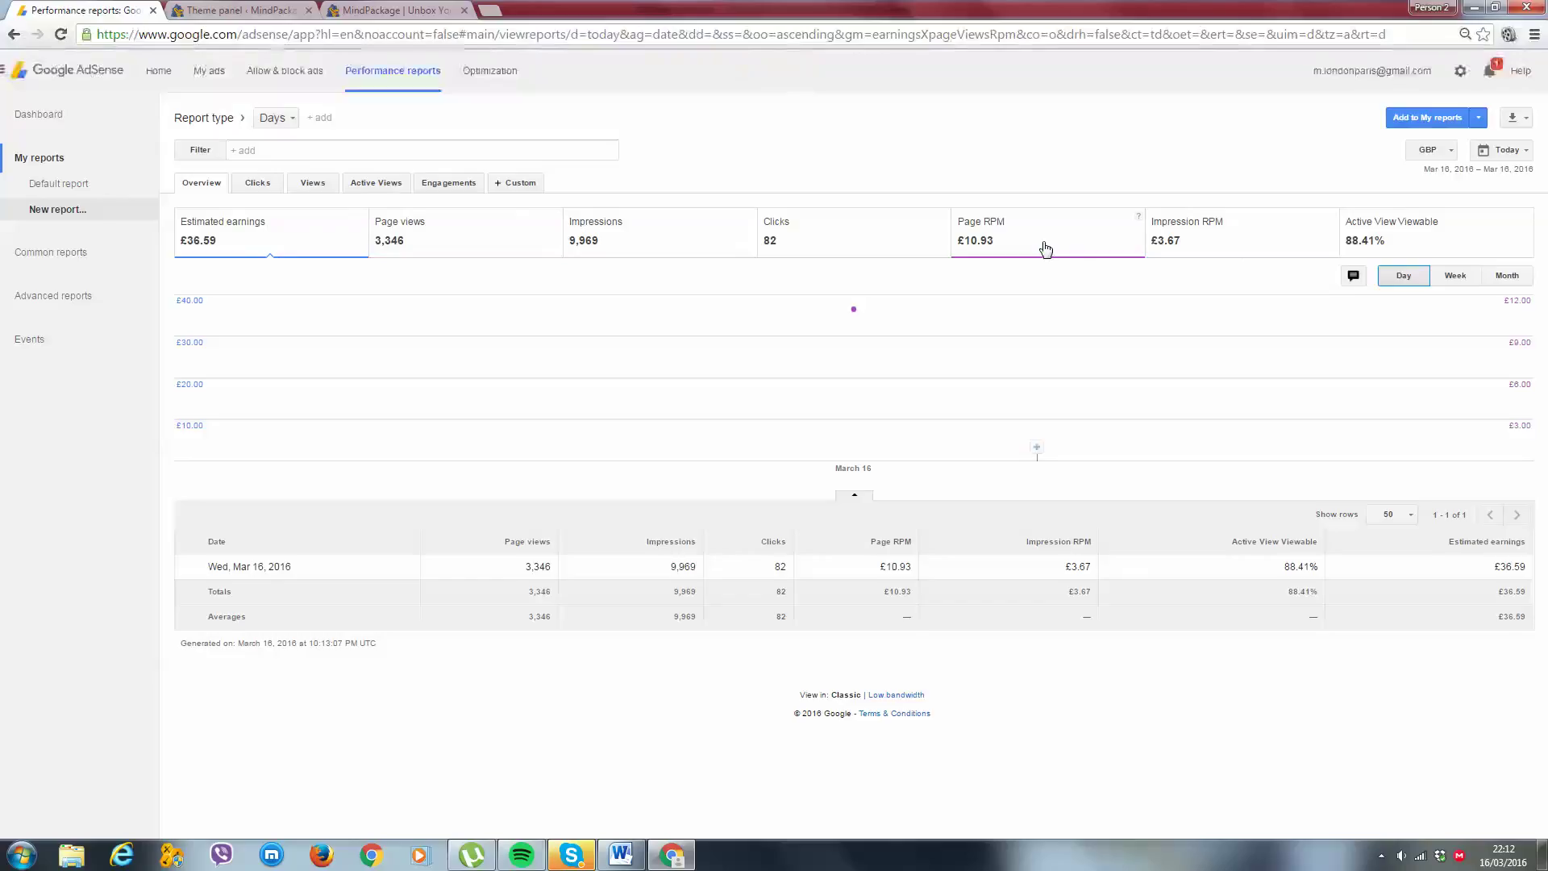
click(274, 183)
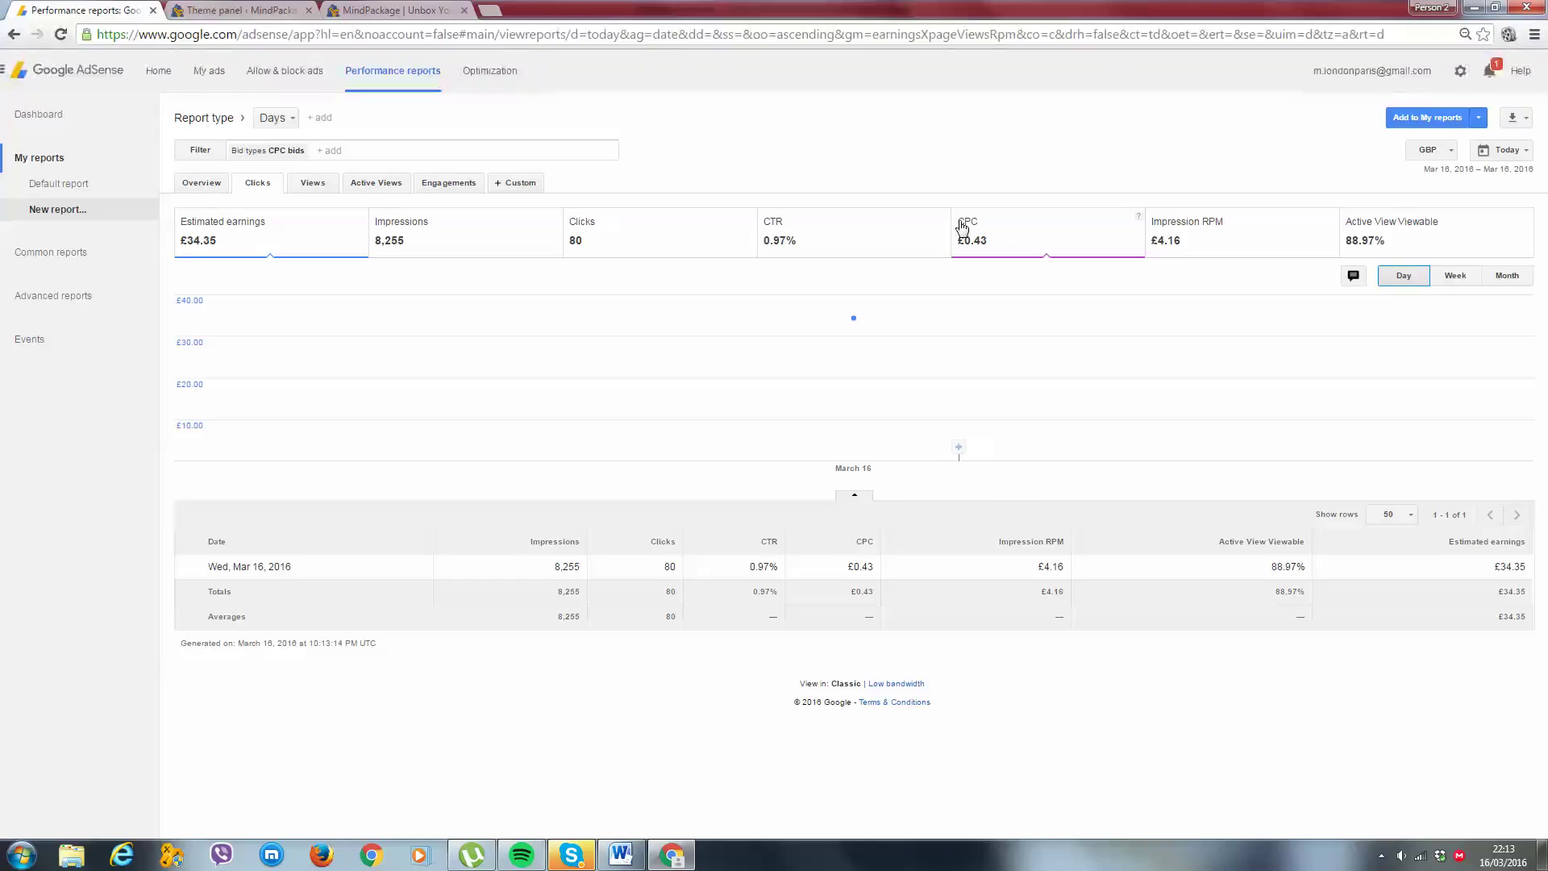
- Chart CTR instead of CPC, then return to today's Overview report
click(961, 223)
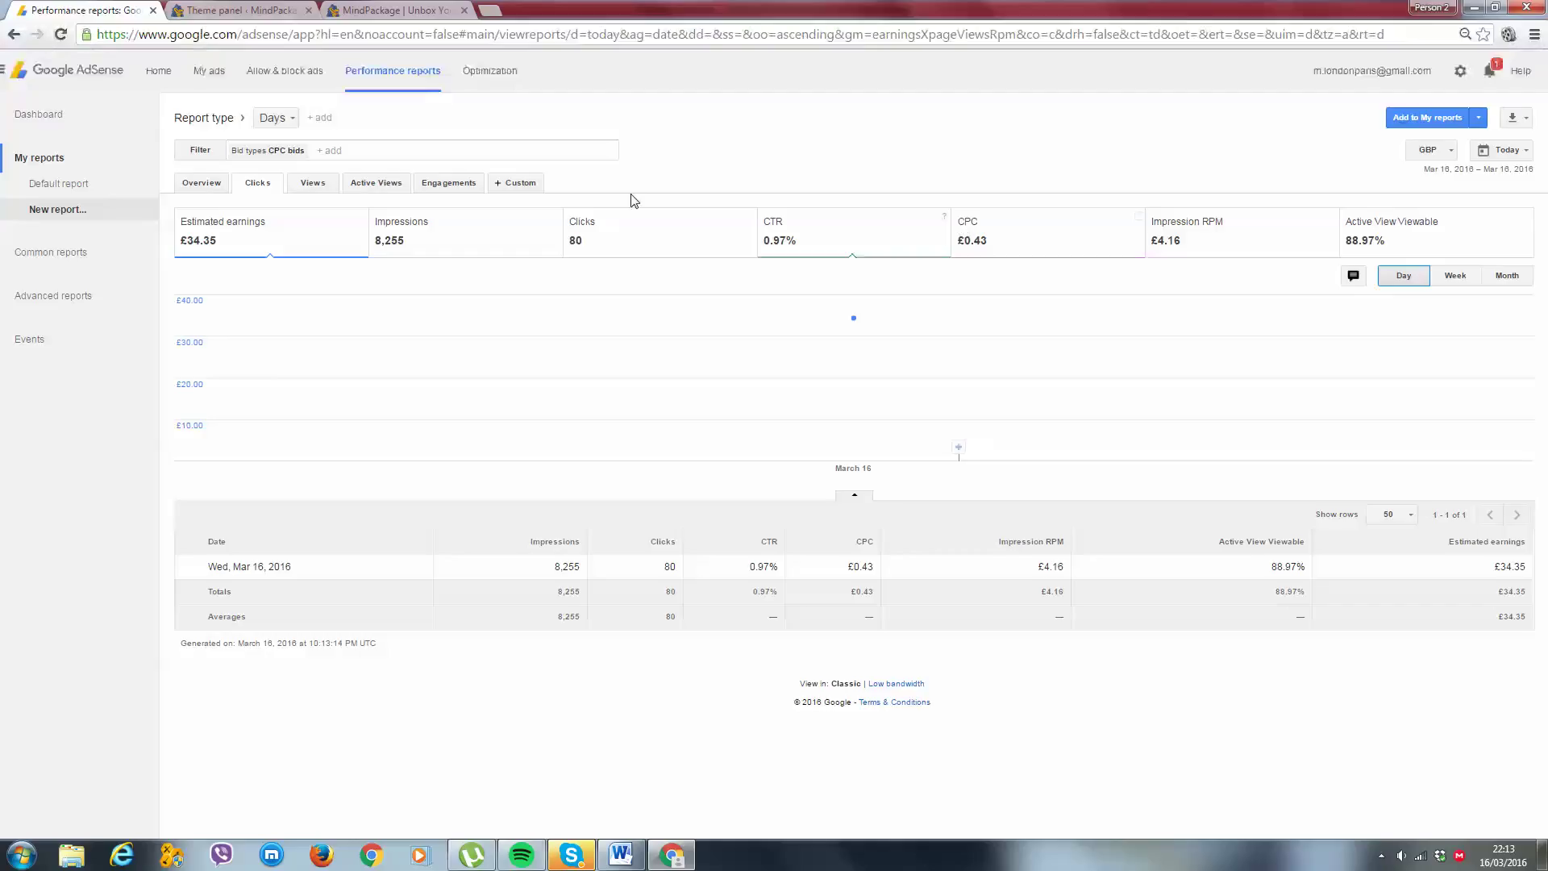
click(815, 246)
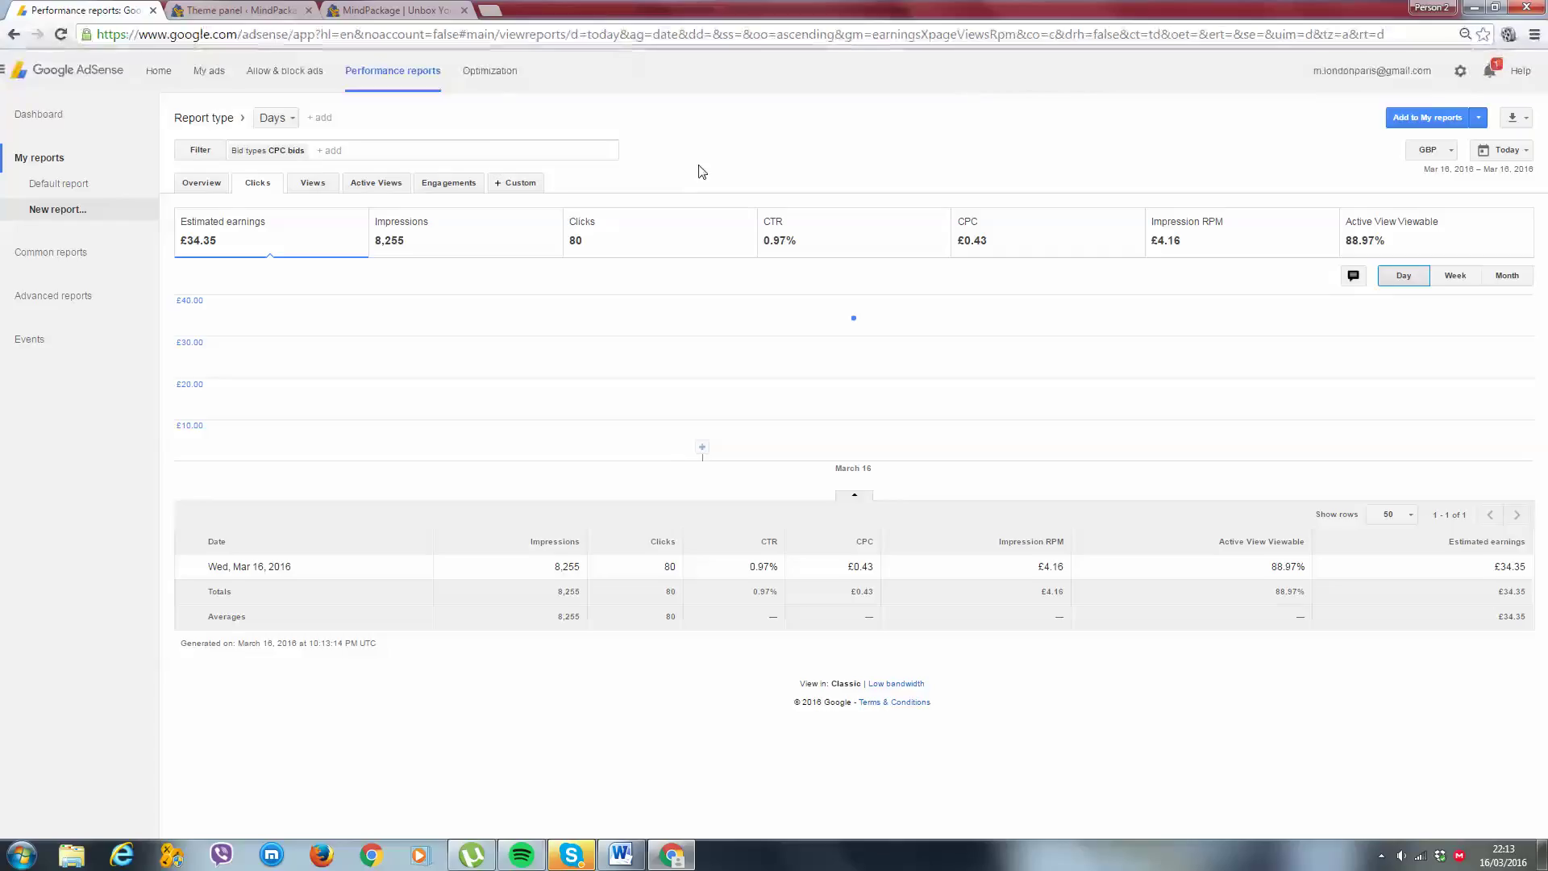
click(806, 153)
click(207, 188)
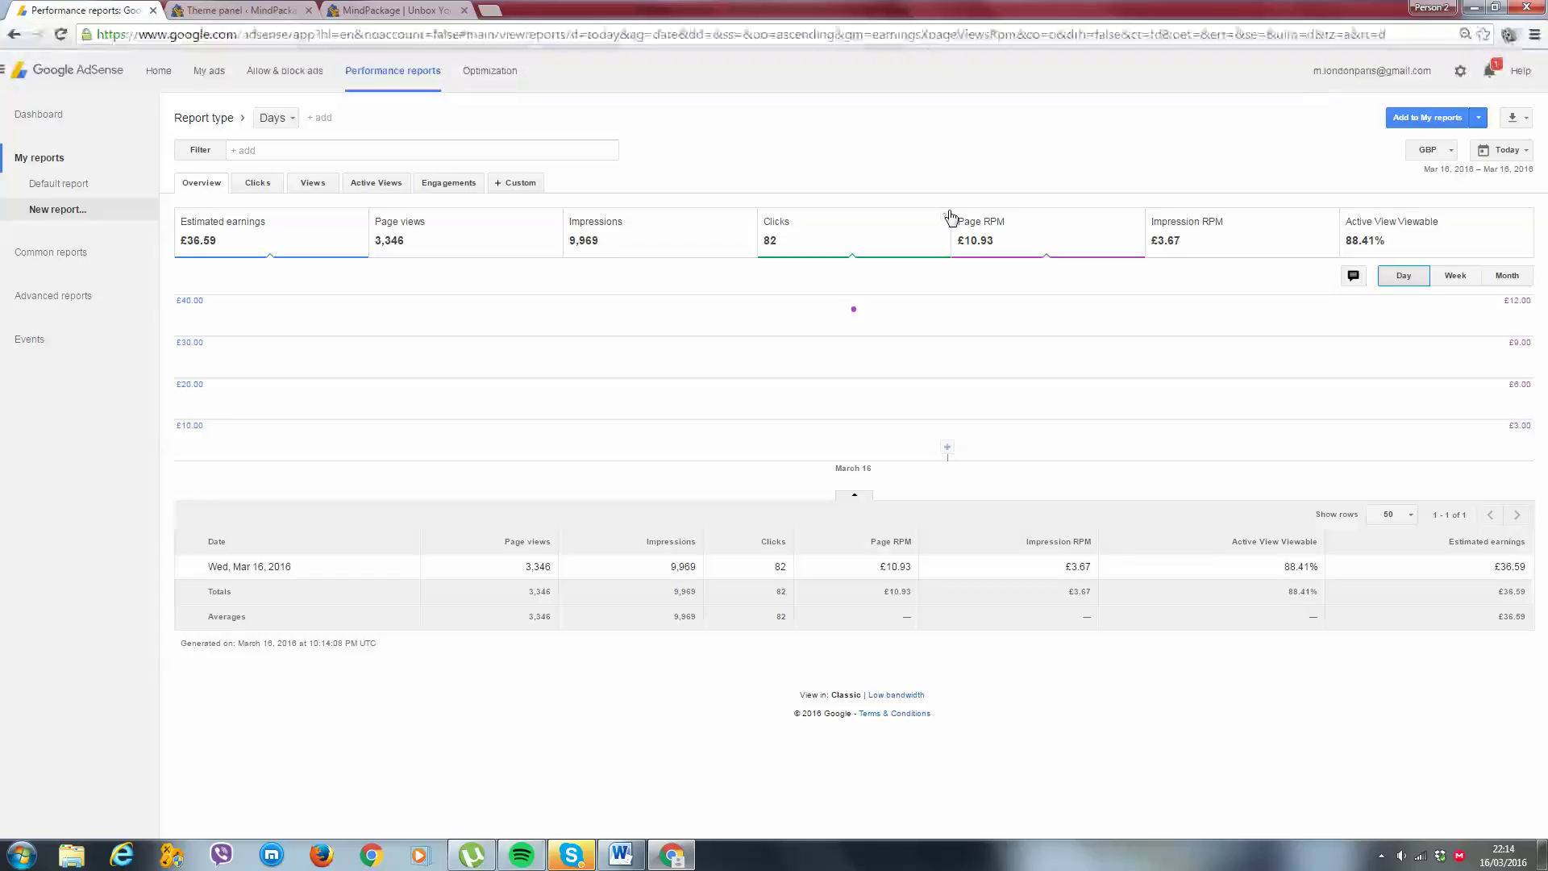
- Chart impressions, then Active View Viewable, before switching to the Clicks report
click(1199, 242)
click(621, 235)
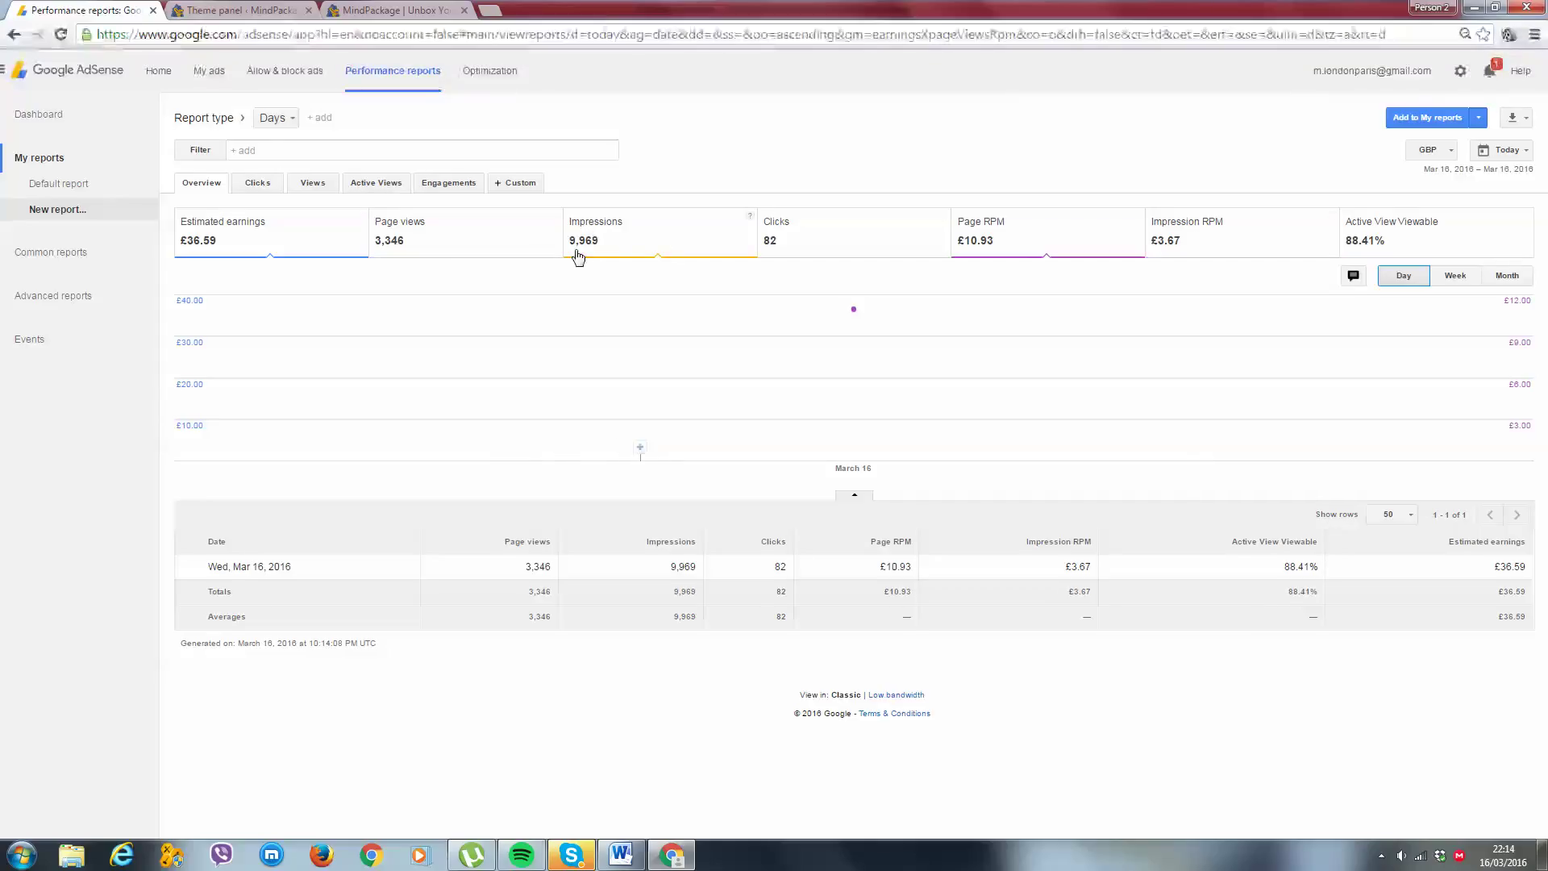
click(651, 226)
click(1427, 217)
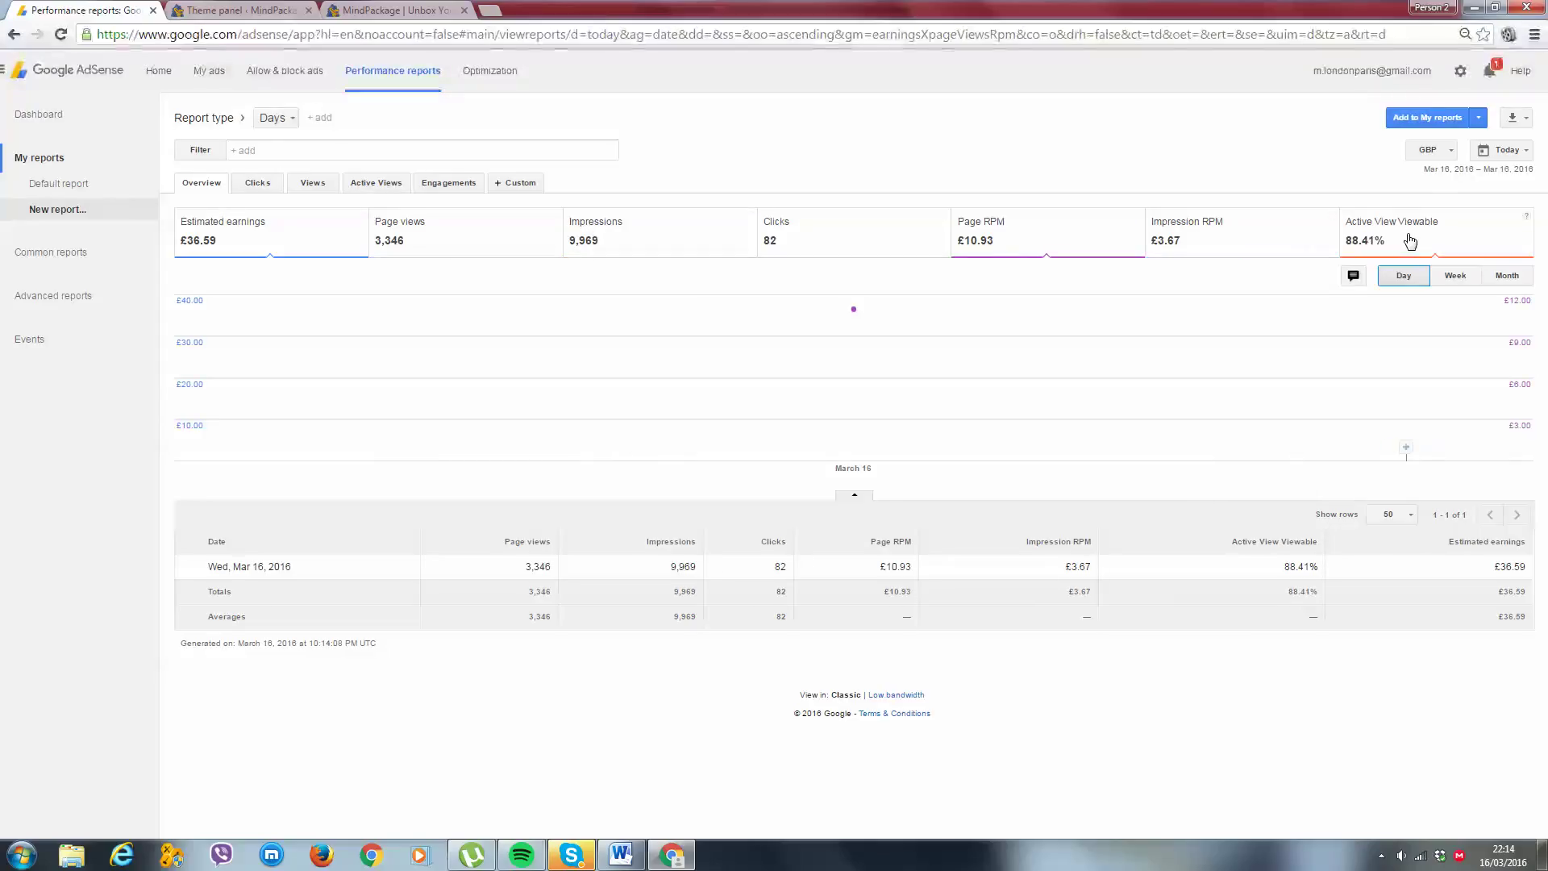
click(262, 187)
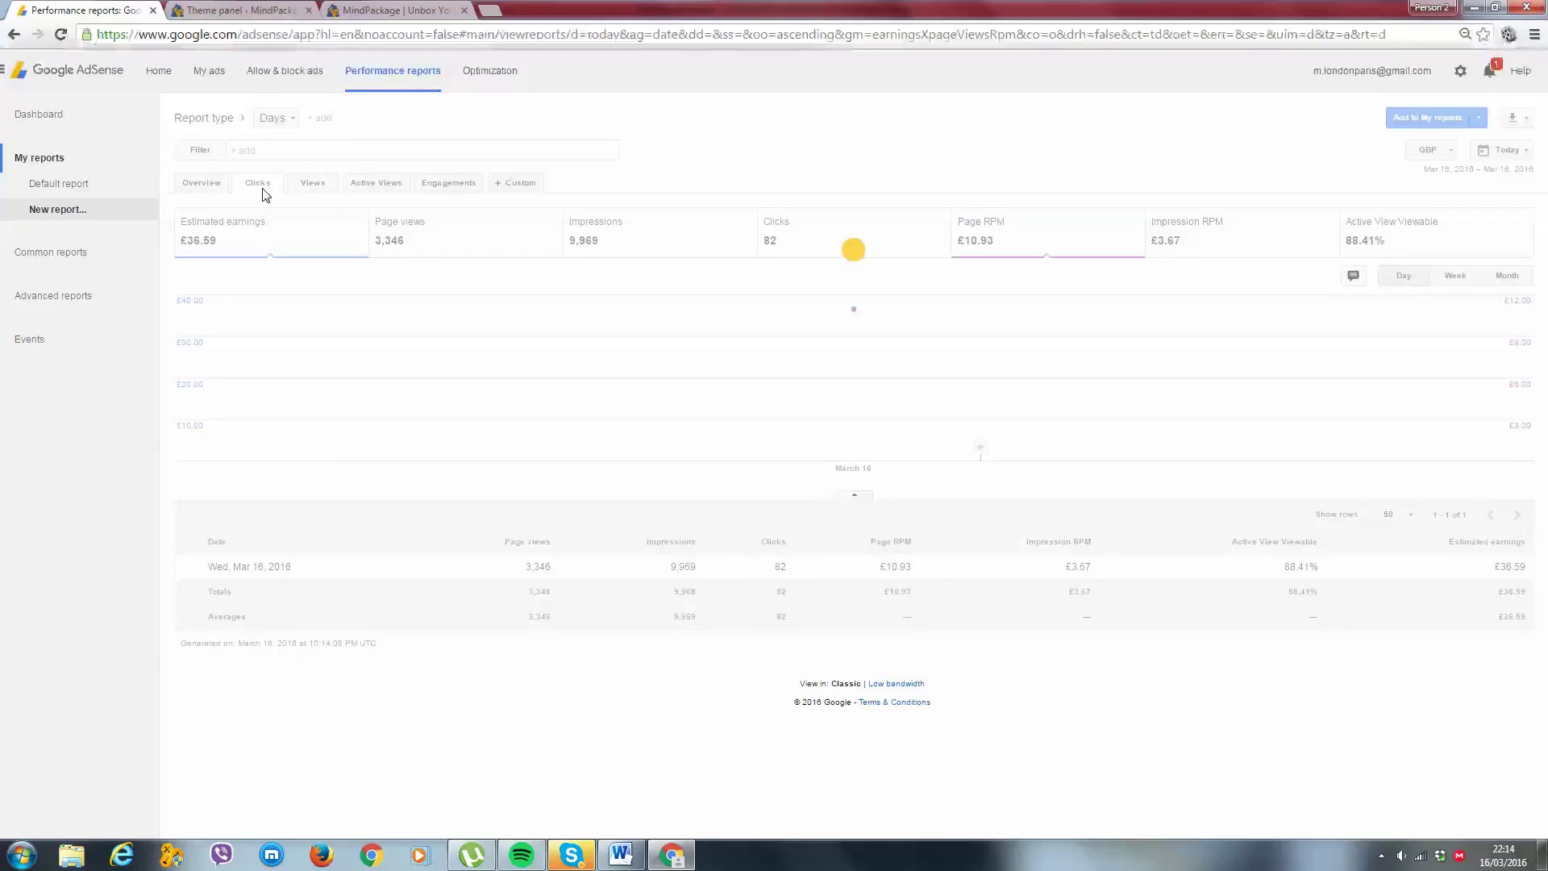